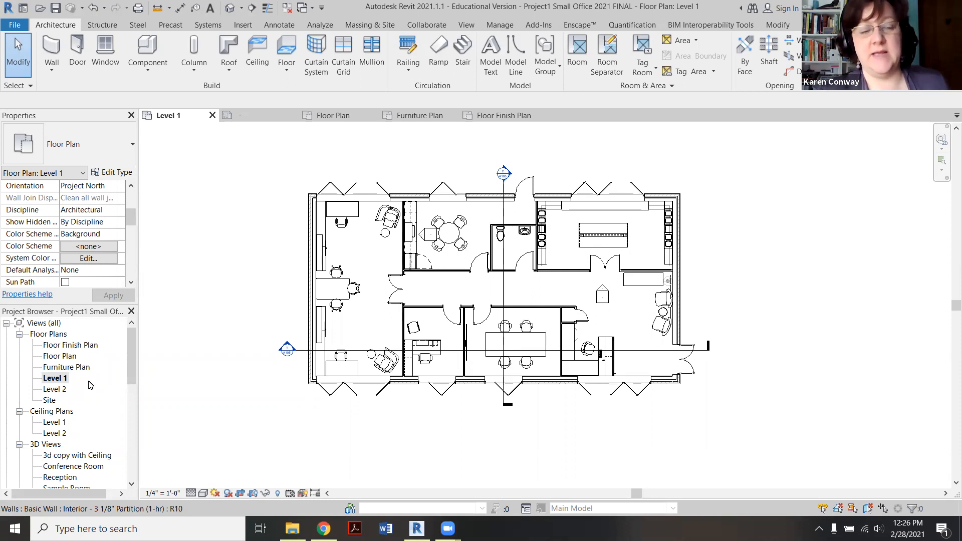
scroll(228, 388, "down", 2)
scroll(565, 369, "up", 1)
scroll(386, 323, "up", 2)
scroll(405, 326, "up", 1)
scroll(423, 354, "down", 1)
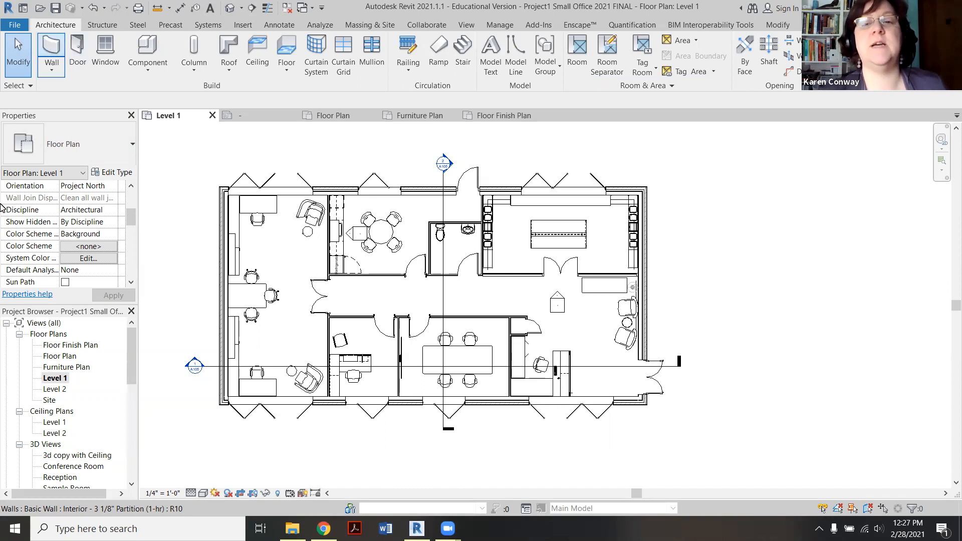
left_click(575, 67)
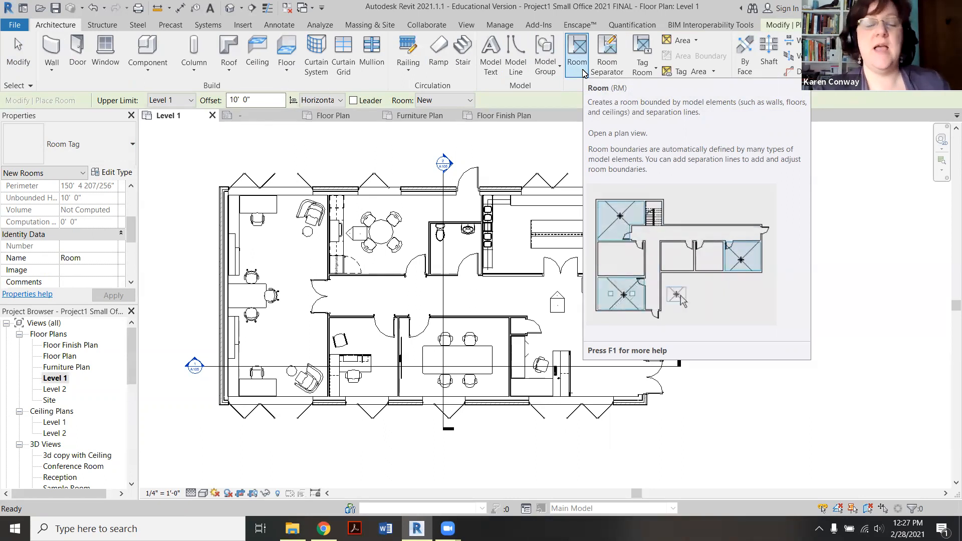
key("Escape")
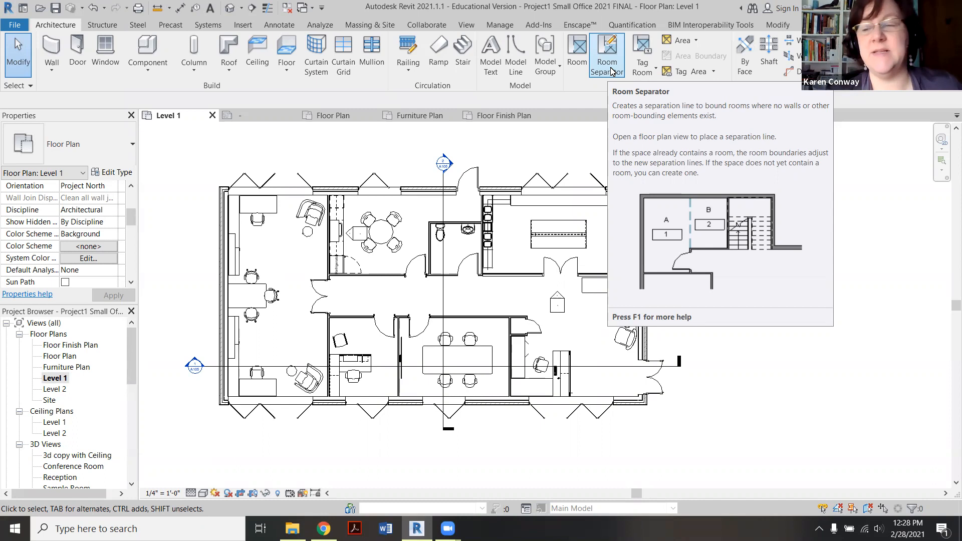
Draw a rectangular room separation boundary about 6' 0" high between the reception desk and the double entry doors.
left_click(612, 71)
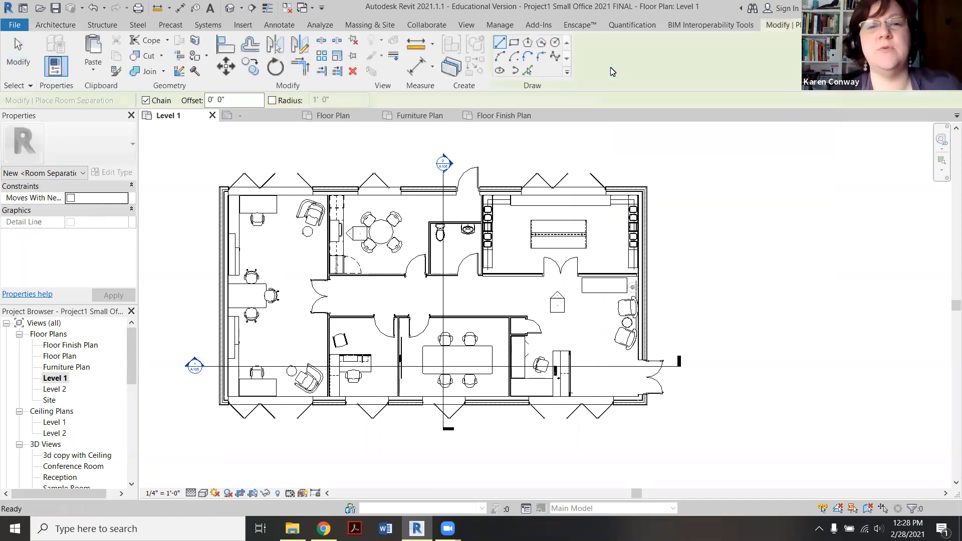
left_click(61, 27)
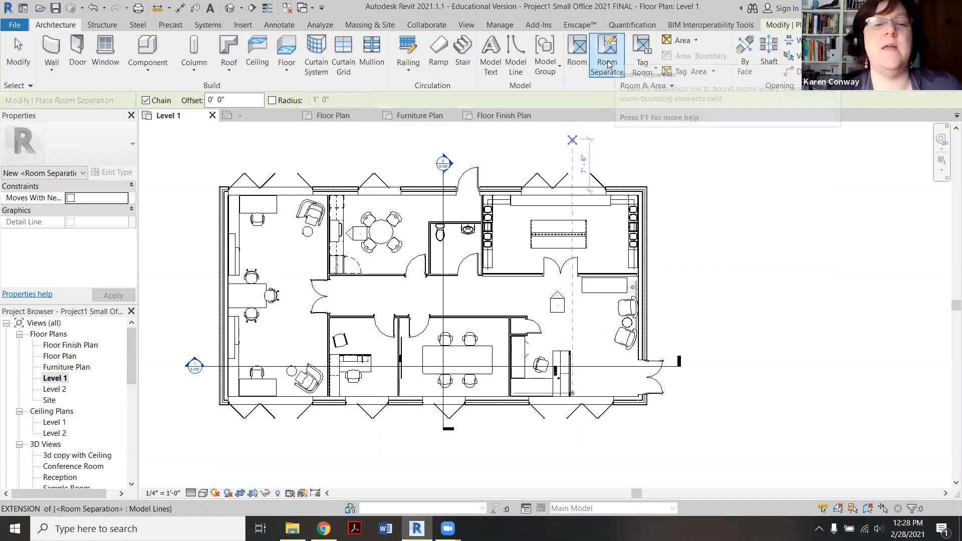
left_click(782, 25)
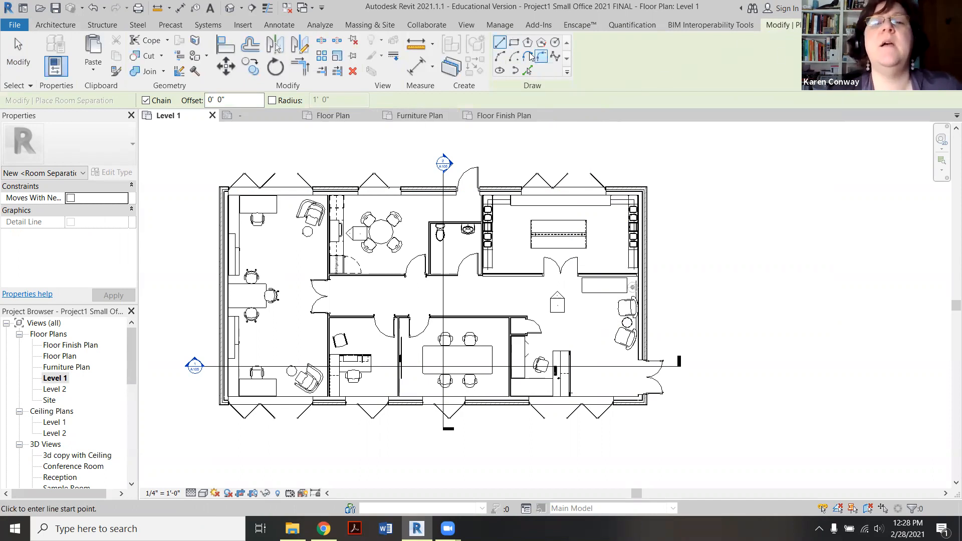
left_click(514, 43)
scroll(629, 404, "up", 5)
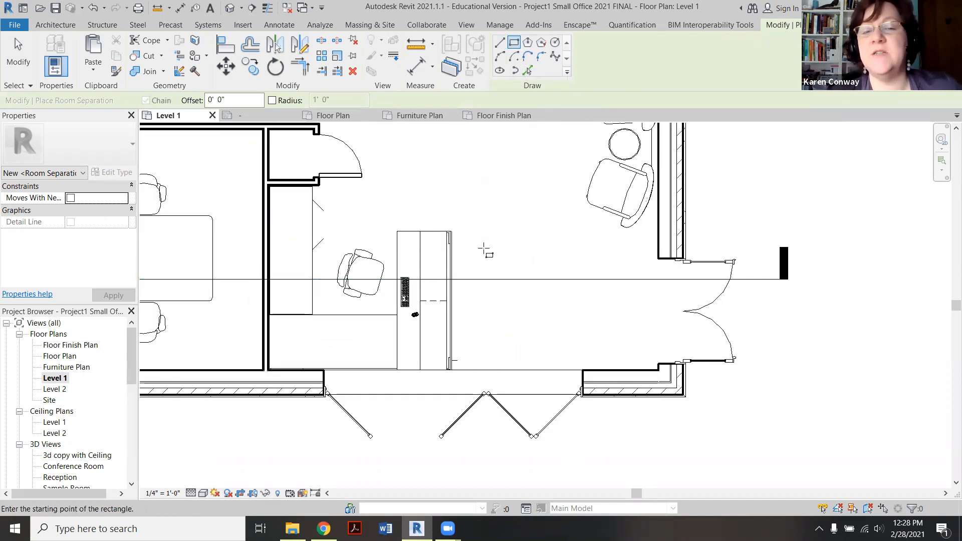
left_click(457, 231)
left_click(651, 359)
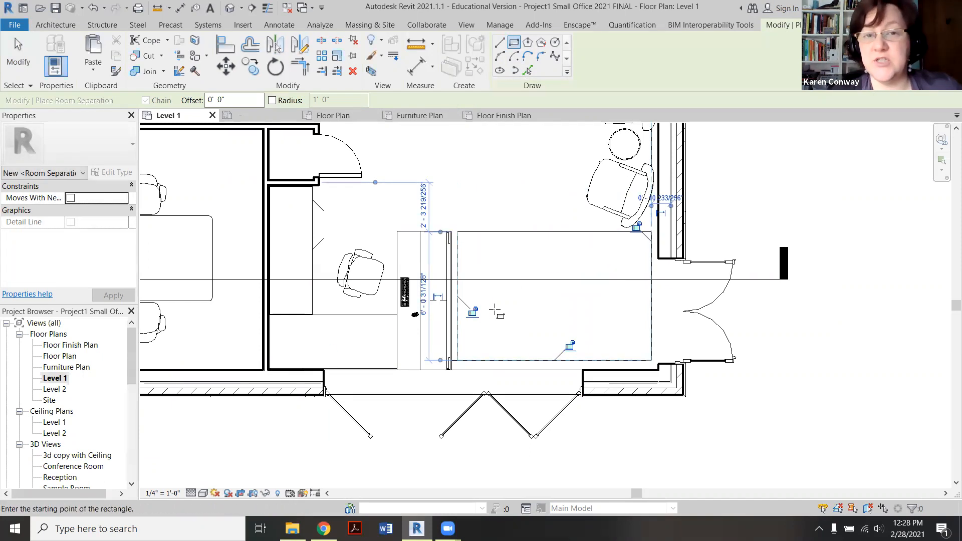
Draw a rectangular room separation boundary about 8' 1" by 7' 9" around the reception desk and task chair.
scroll(492, 307, "down", 2)
scroll(369, 244, "up", 2)
scroll(325, 232, "up", 1)
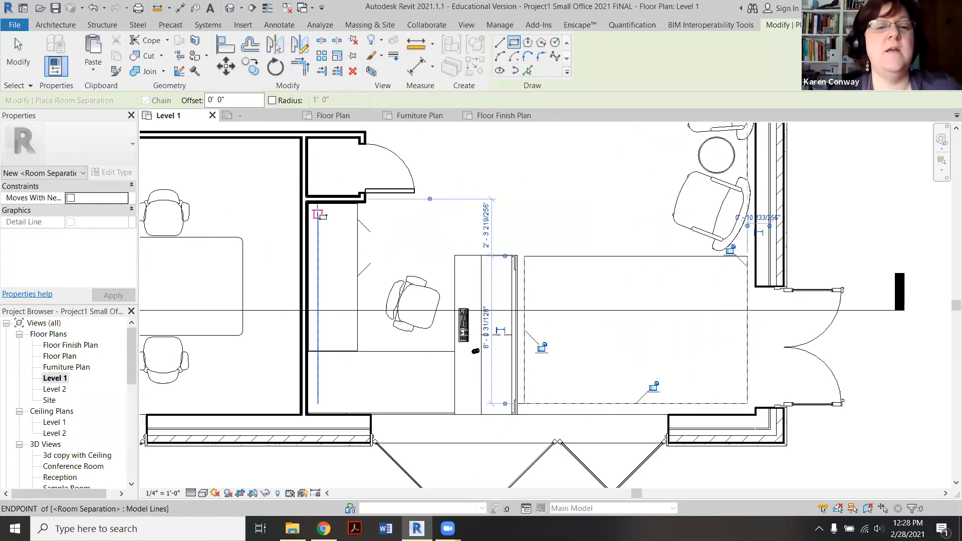
left_click(318, 213)
scroll(517, 382, "up", 2)
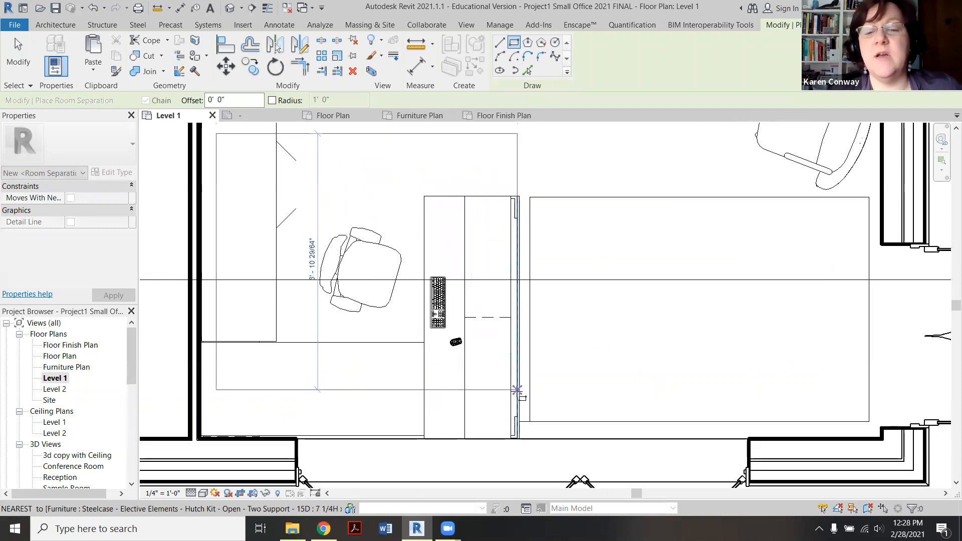
scroll(517, 388, "up", 1)
scroll(501, 381, "down", 2)
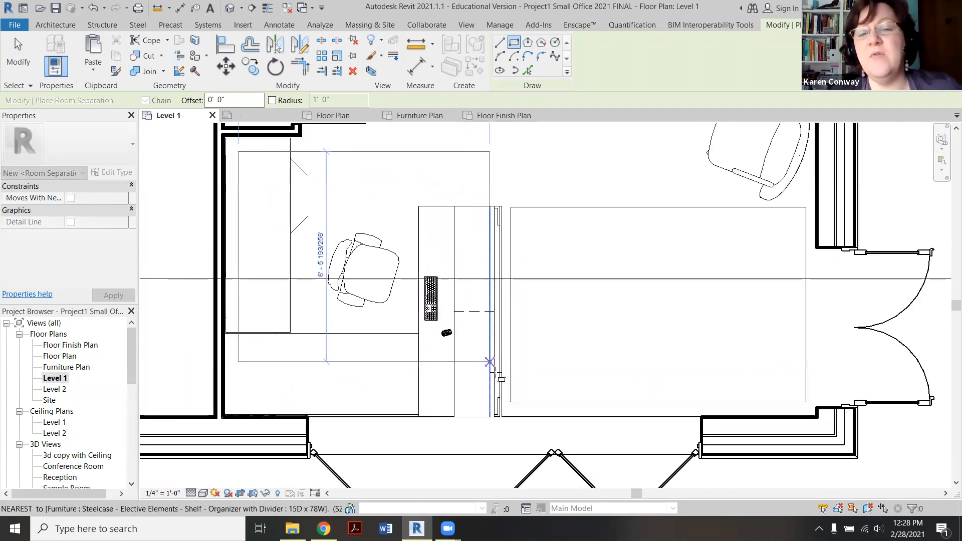
scroll(496, 373, "up", 1)
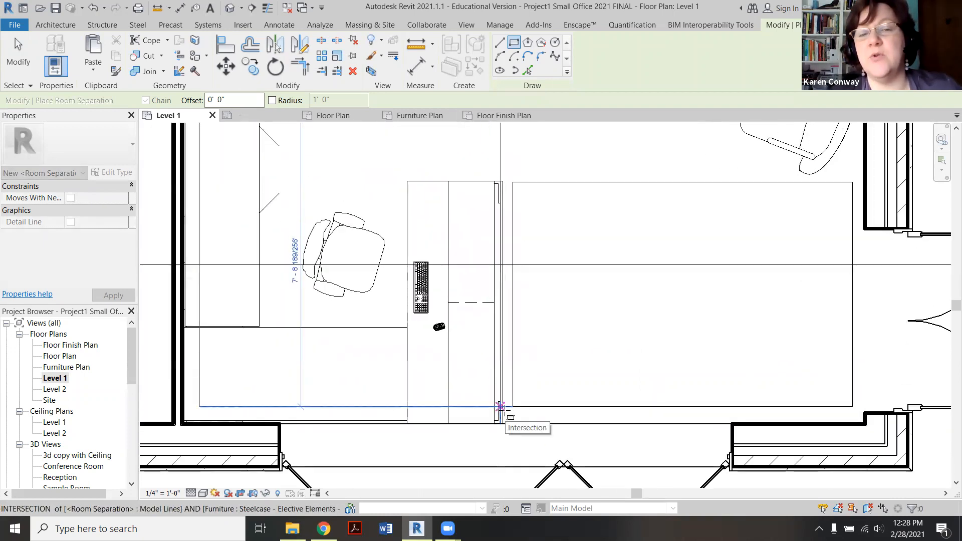
left_click(500, 405)
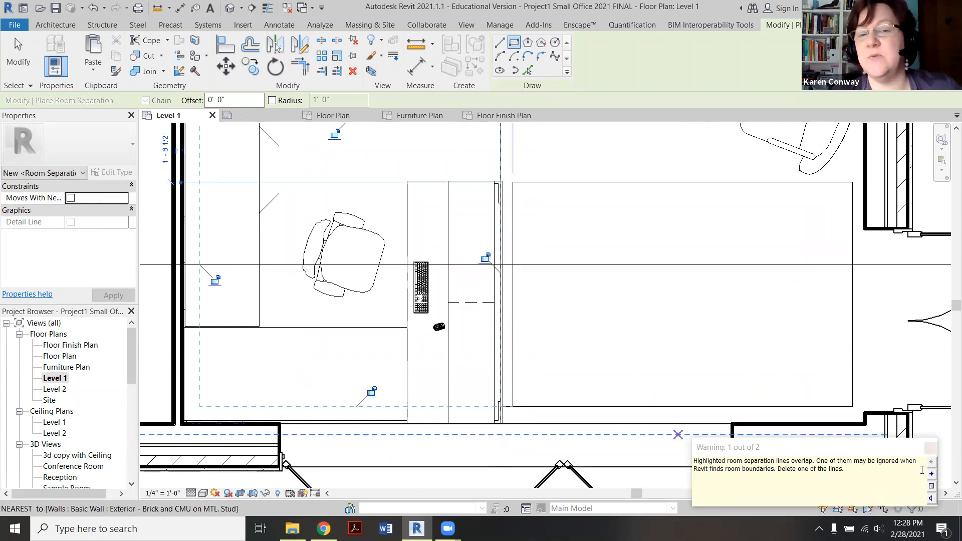
scroll(596, 443, "down", 1)
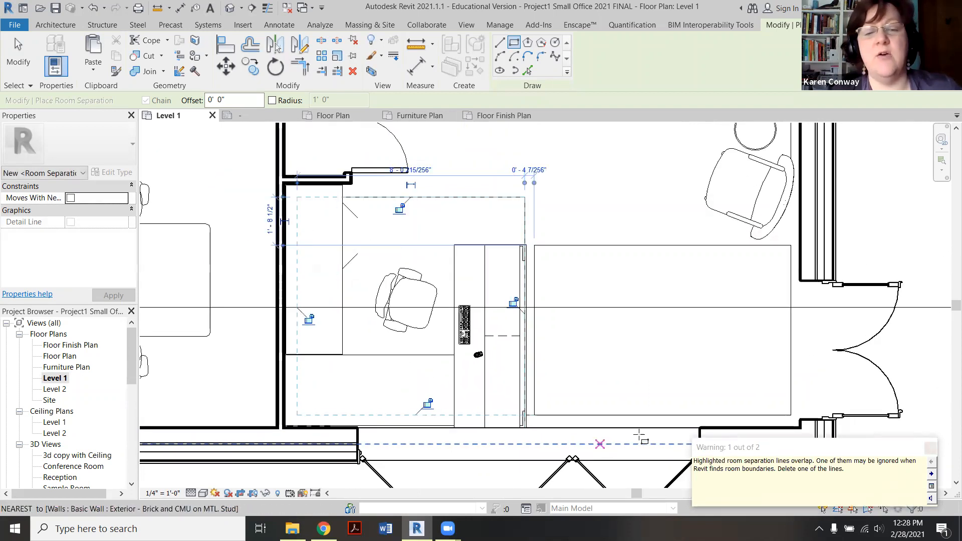
left_click(931, 448)
Draw a rectangular room separation boundary about 13' 5" by 7' 10" around the waiting area above the reception desk.
scroll(402, 383, "down", 3)
scroll(472, 221, "up", 1)
scroll(455, 231, "up", 1)
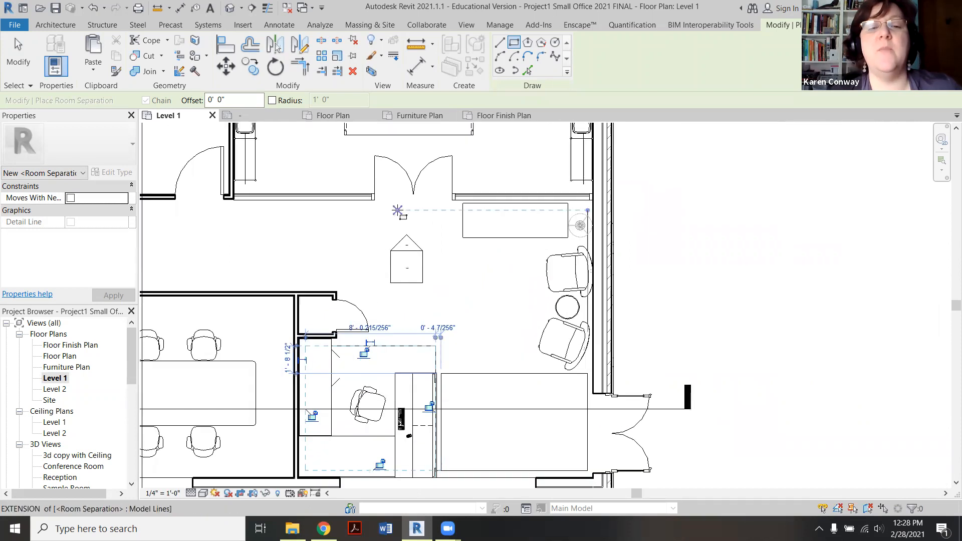
left_click(367, 211)
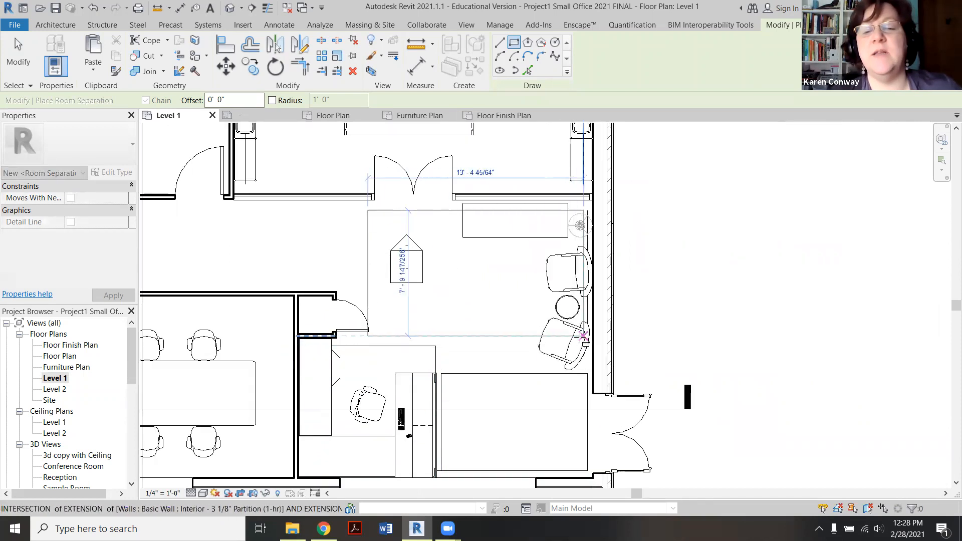
left_click(583, 335)
Draw a rectangular room separation boundary along the corridor, from the double doors at its west end to the waiting area.
scroll(583, 320, "down", 3)
scroll(551, 301, "up", 2)
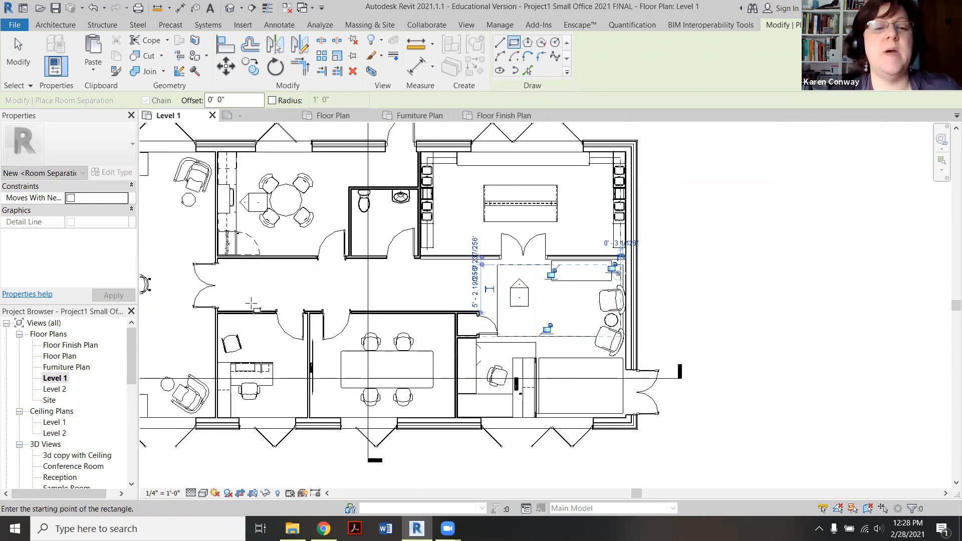
scroll(253, 303, "up", 2)
left_click(200, 307)
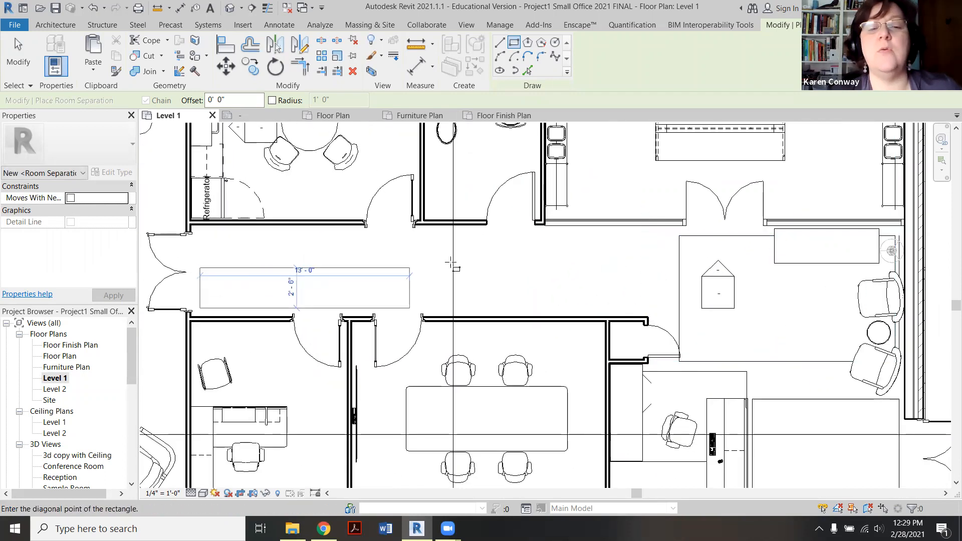
left_click(664, 235)
Place a tagged room inside the boundary between the reception desk and the entry doors.
scroll(501, 261, "down", 3)
scroll(216, 201, "up", 2)
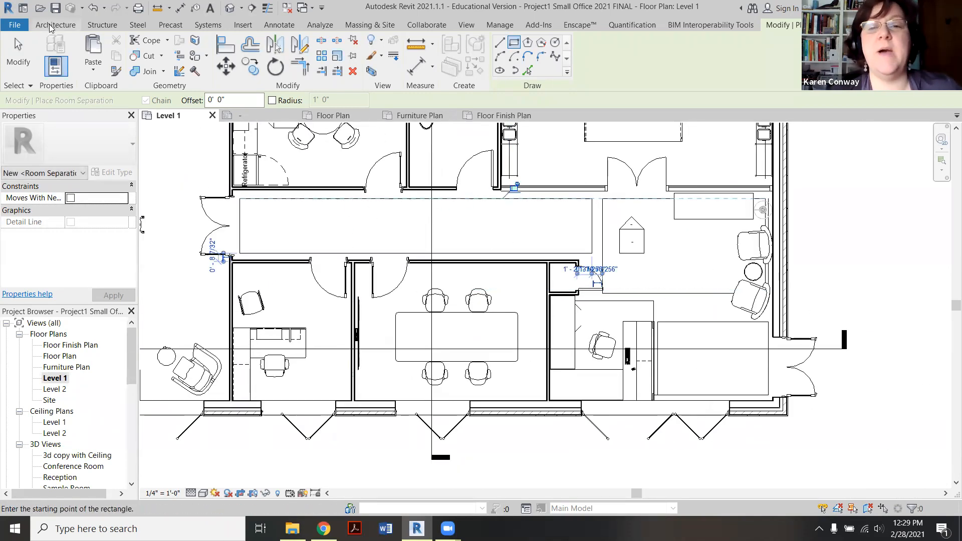
left_click(53, 25)
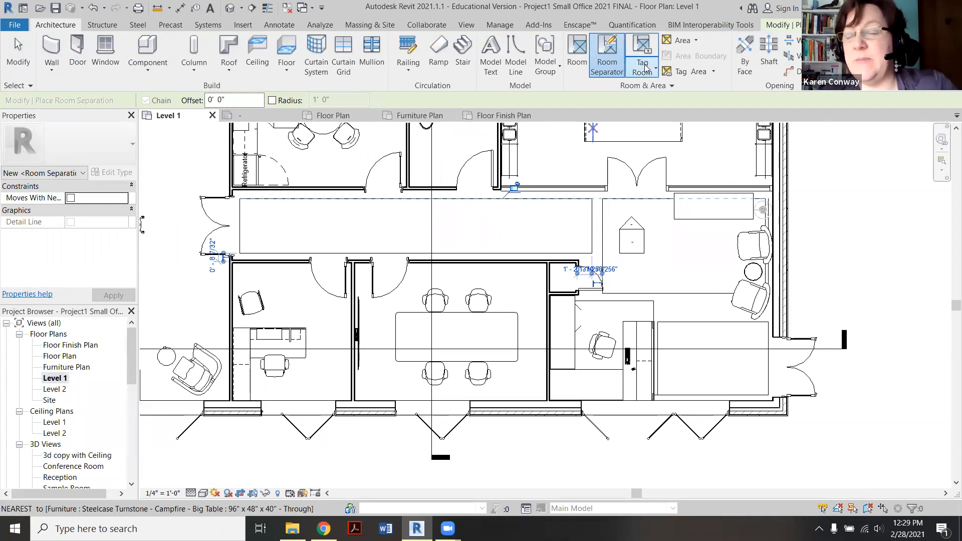
left_click(570, 59)
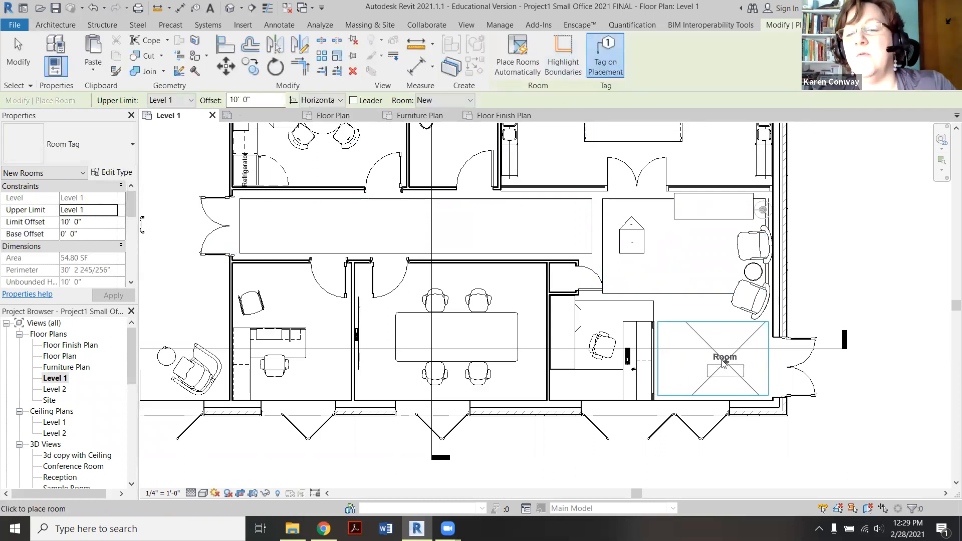
left_click(712, 359)
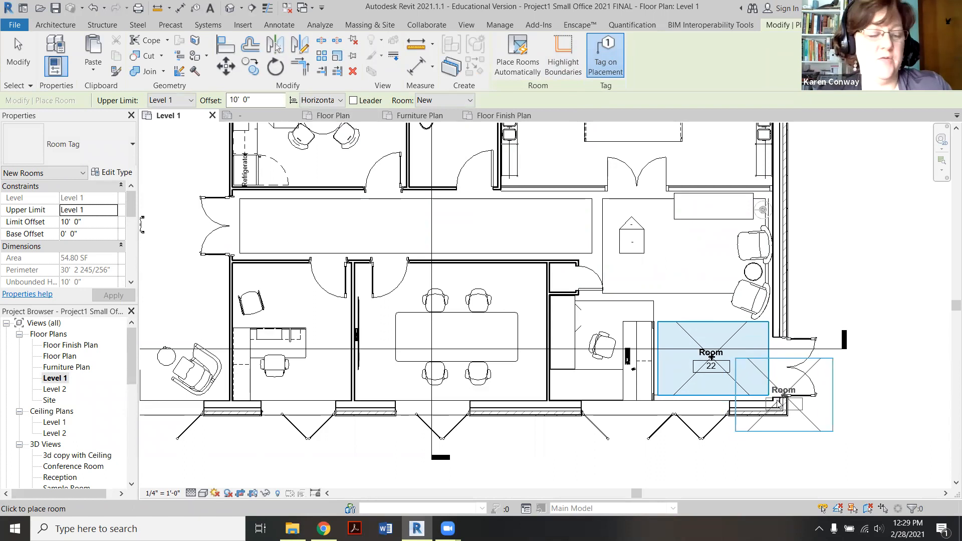
key("Escape")
key("Escape")
Set the number of the room beside the entry doors to 101 and its name to ENTRY.
scroll(438, 285, "down", 3)
scroll(671, 333, "up", 5)
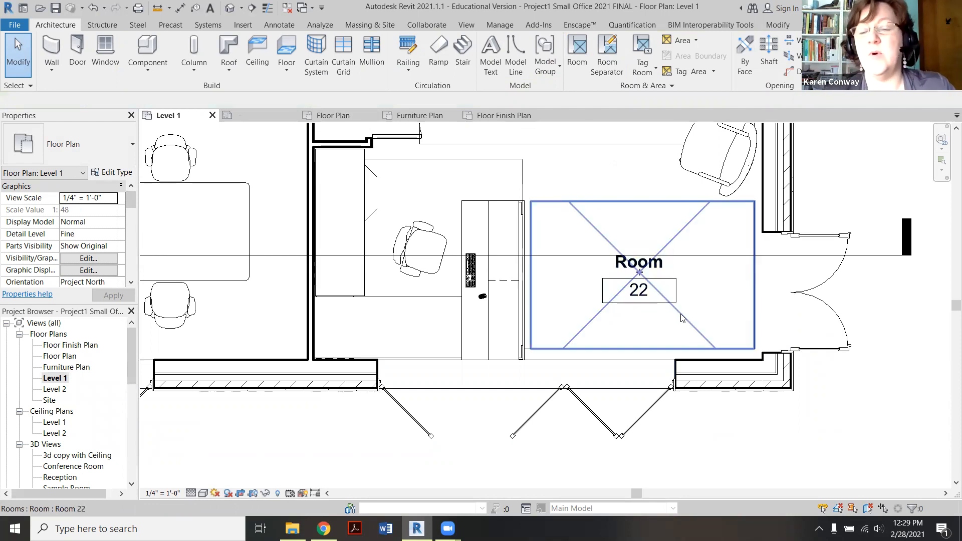
left_click(680, 314)
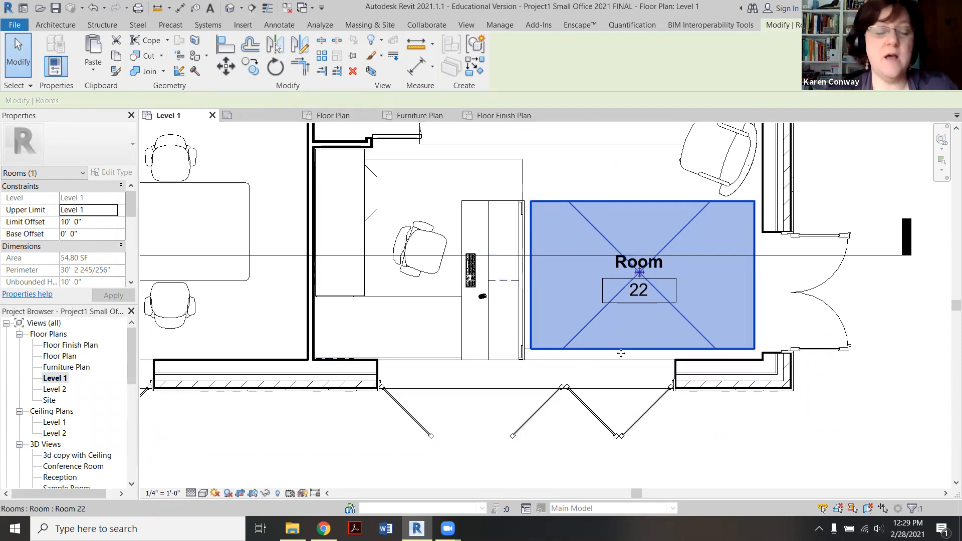
key("Escape")
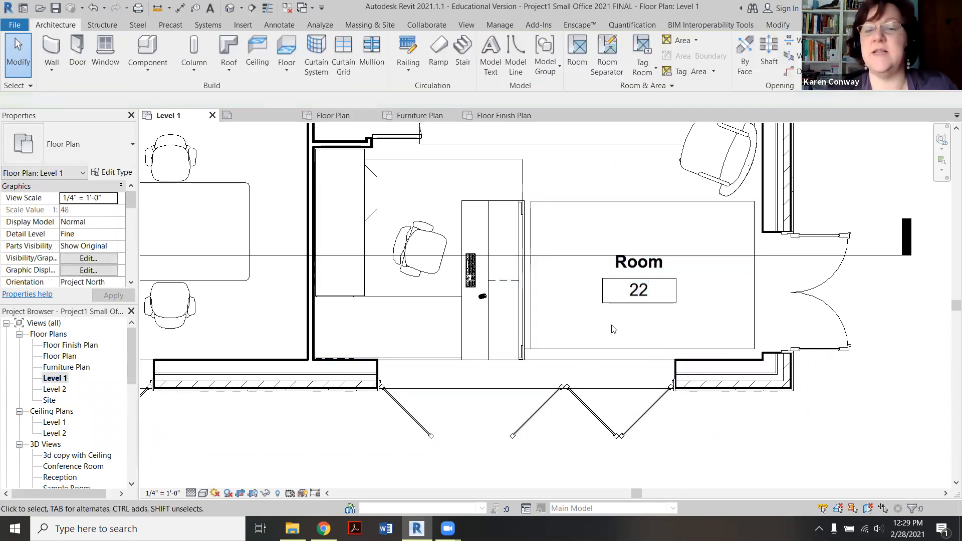
left_click(685, 313)
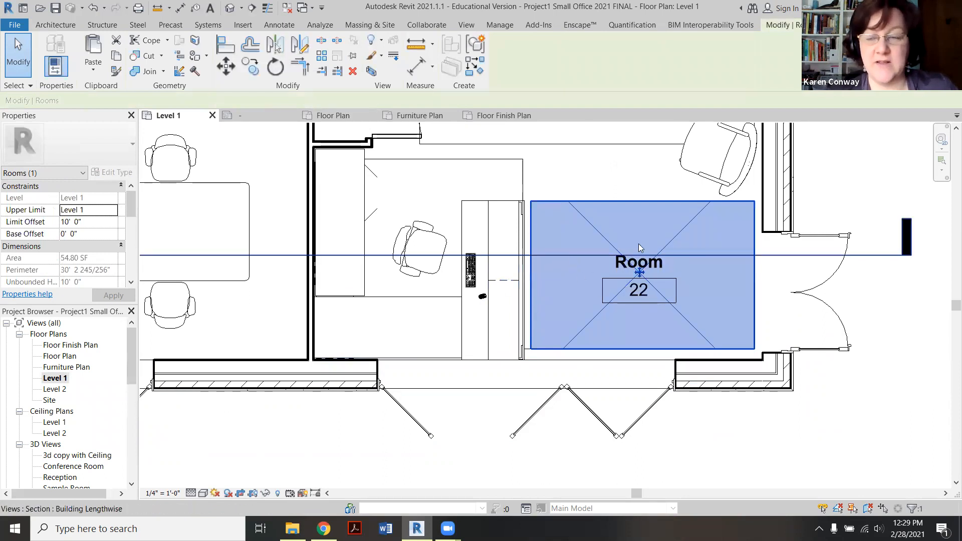
left_click_drag(133, 207, 131, 242)
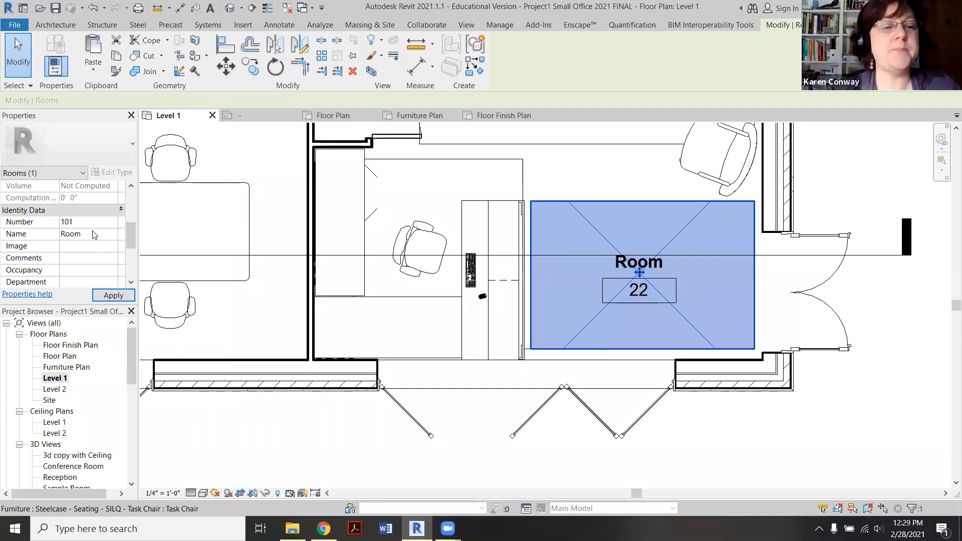
left_click(94, 233)
type("ENTRY")
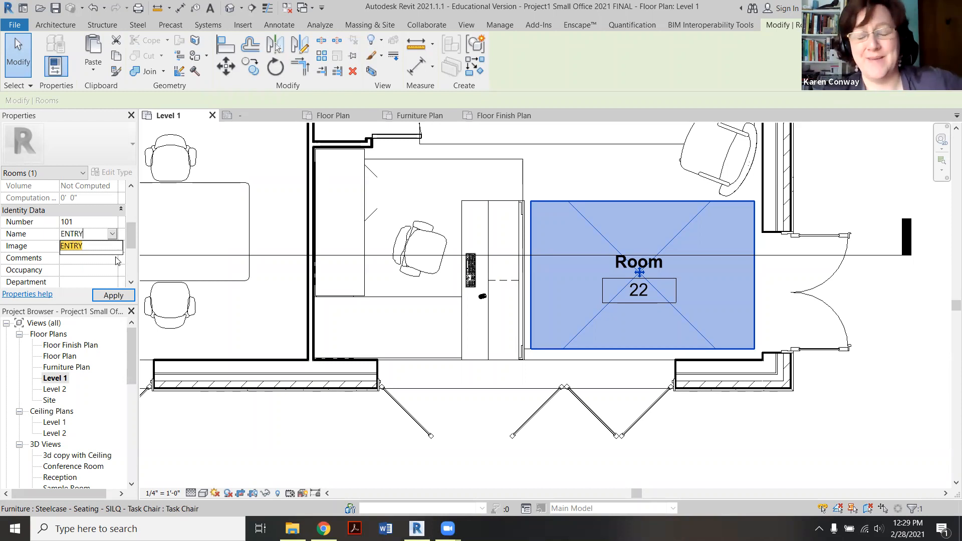
left_click(114, 295)
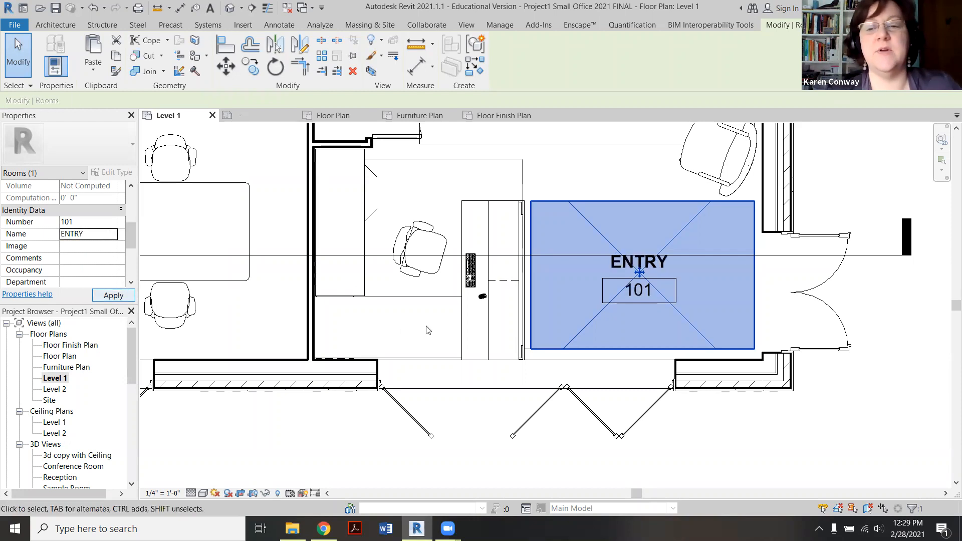
Place a tagged room inside the boundary around the reception desk, with its tag above the task chair.
scroll(495, 326, "down", 2)
scroll(579, 328, "down", 1)
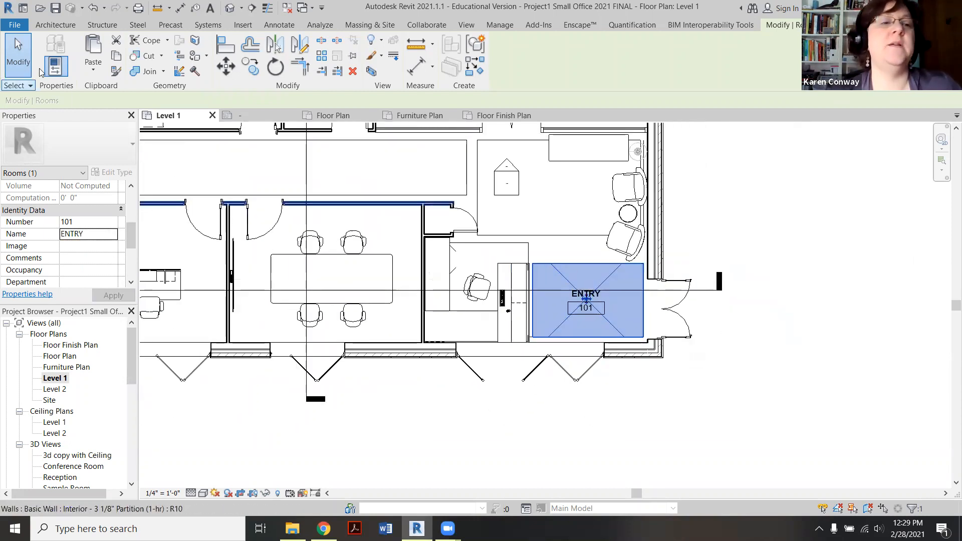
left_click(55, 24)
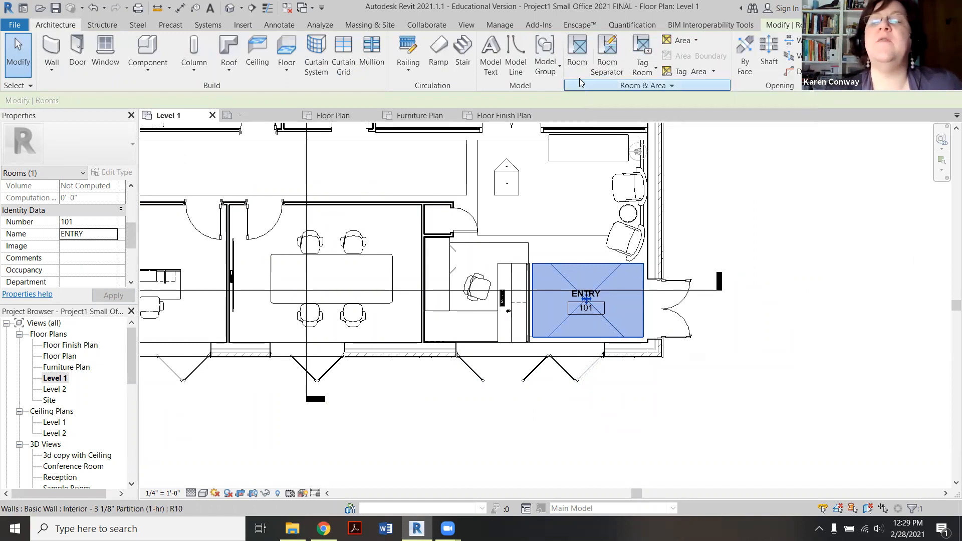
left_click(576, 55)
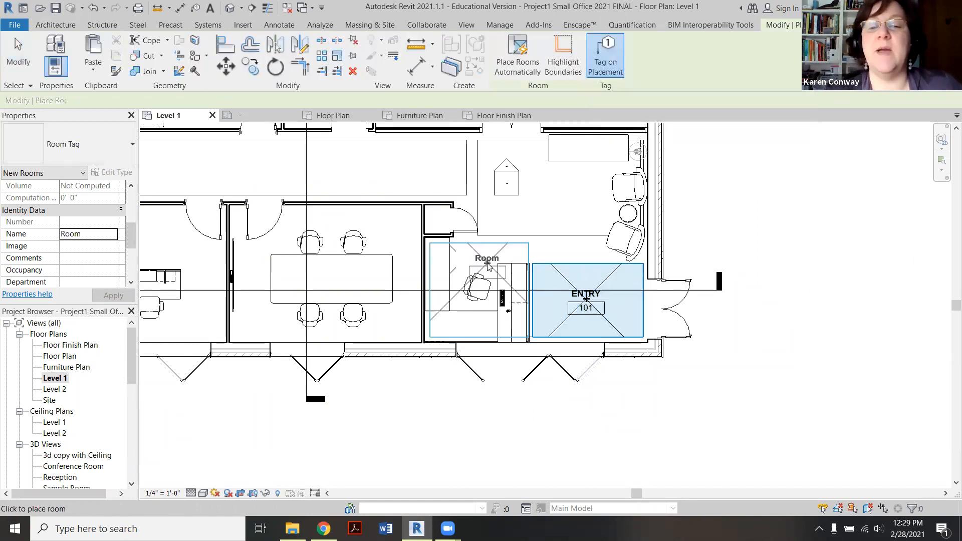
scroll(481, 251, "up", 3)
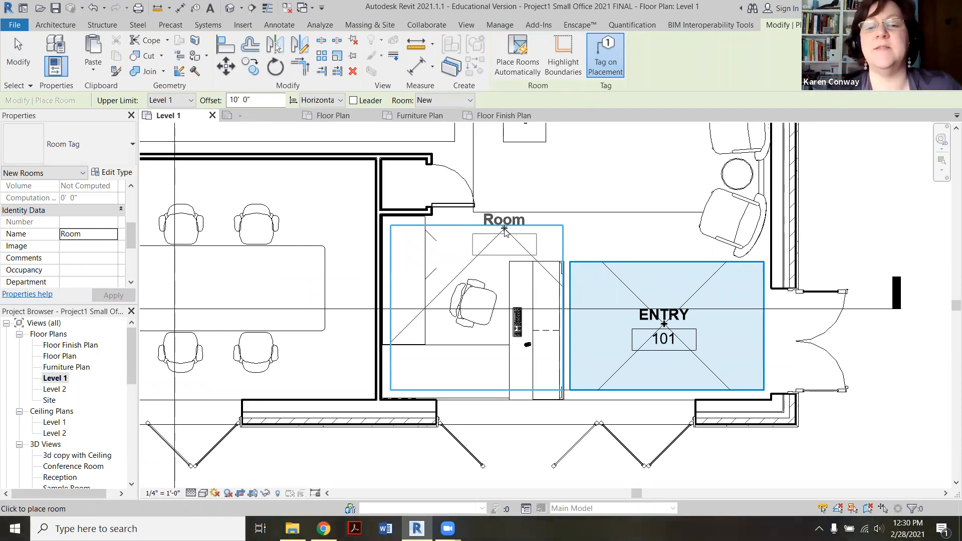
left_click(504, 230)
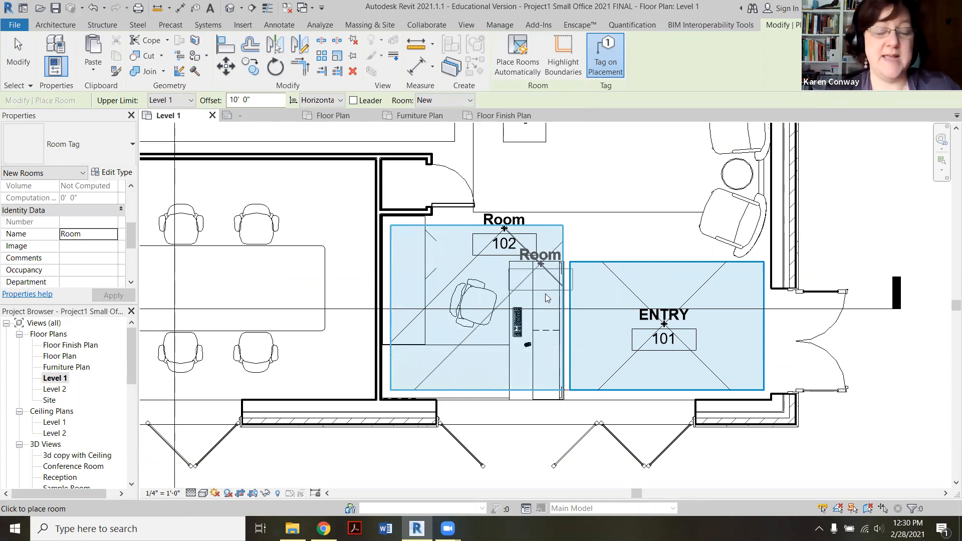
key("Escape")
key("Escape")
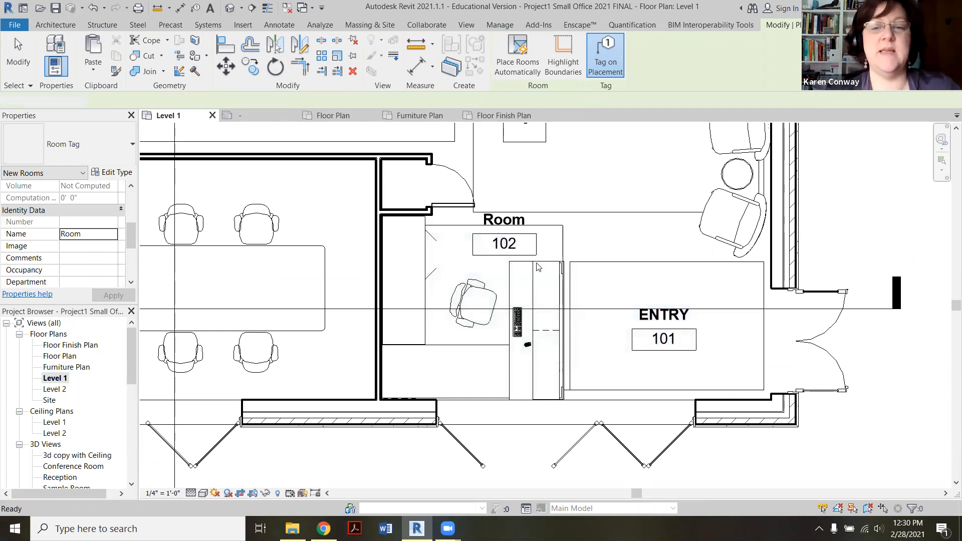
Set the name of the room around the reception desk to RECEPTION.
left_click(466, 271)
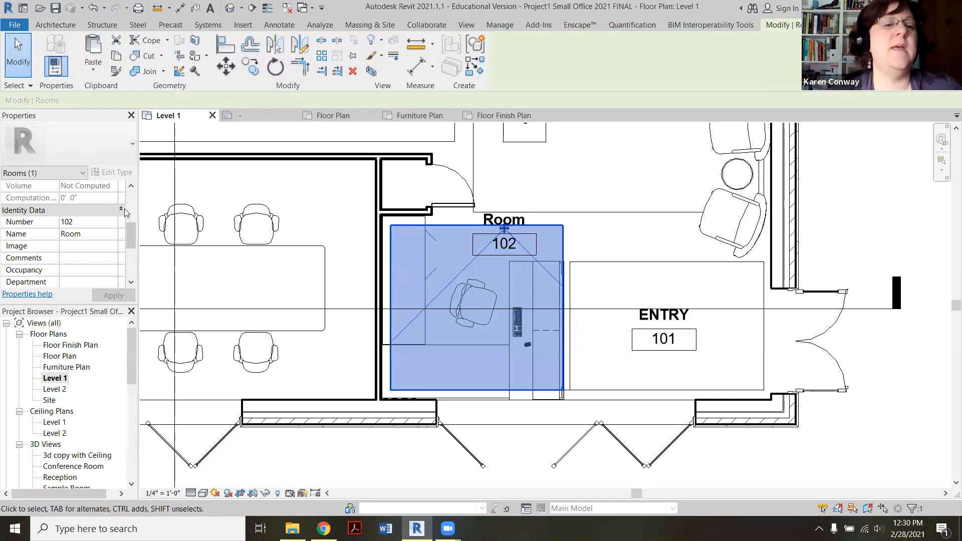
left_click_drag(125, 230, 115, 212)
scroll(91, 250, "down", 1)
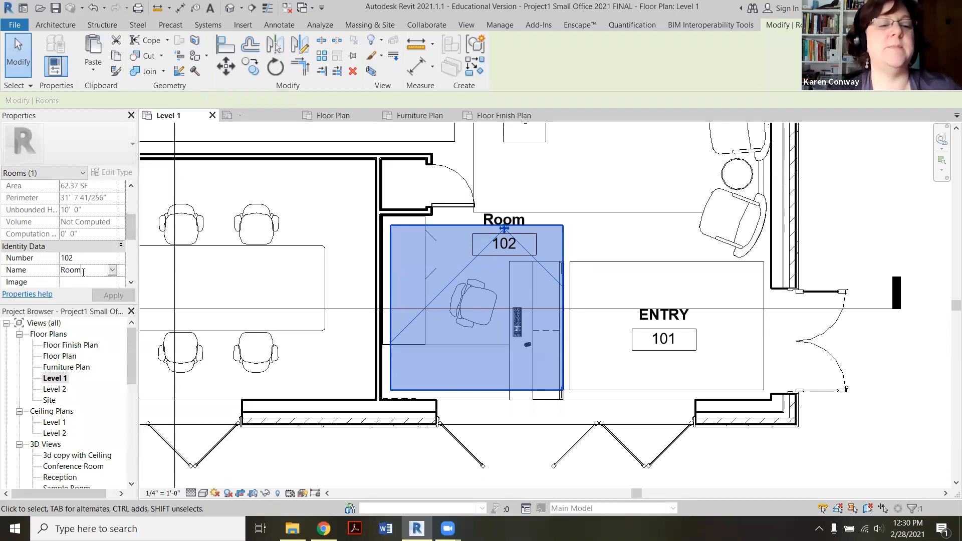
double_click(83, 271)
key("BackSpace")
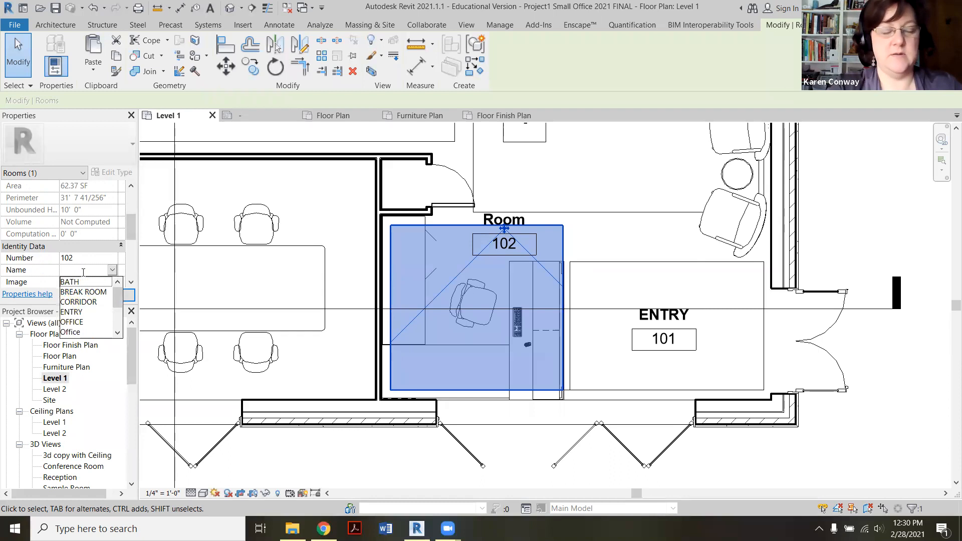
type("REC")
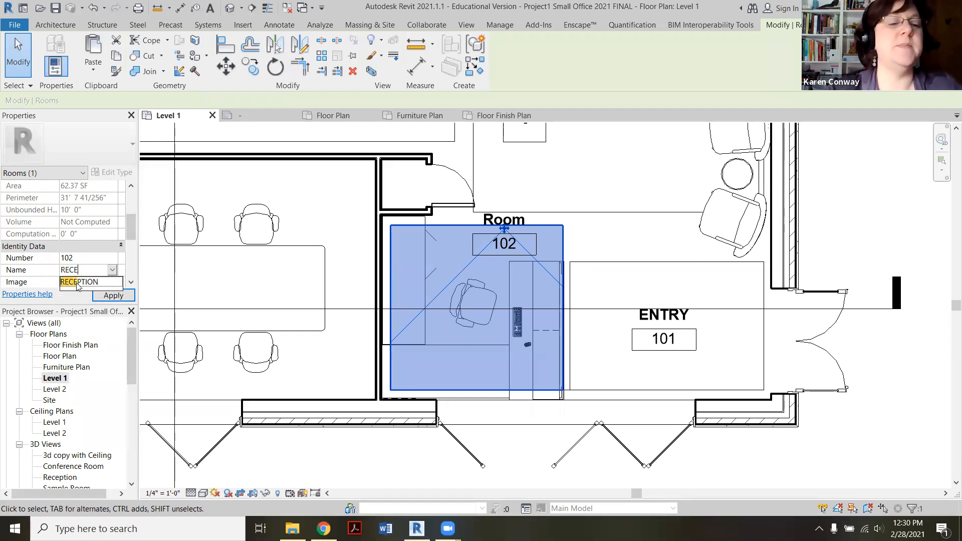
type("E")
left_click(79, 283)
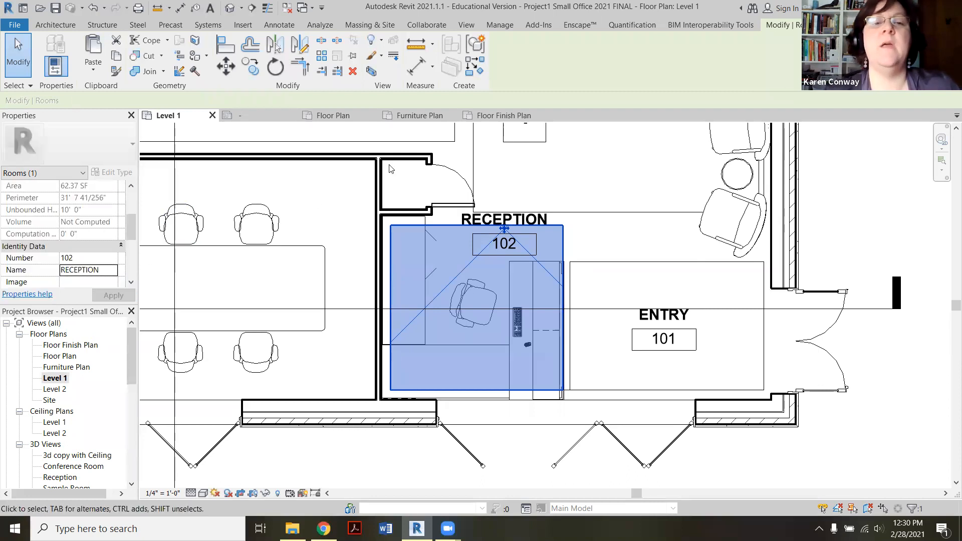
Place a tagged room inside the separation boundary of the waiting area, with its tag between the desk-side unit and the lounge chairs.
scroll(501, 234, "down", 3)
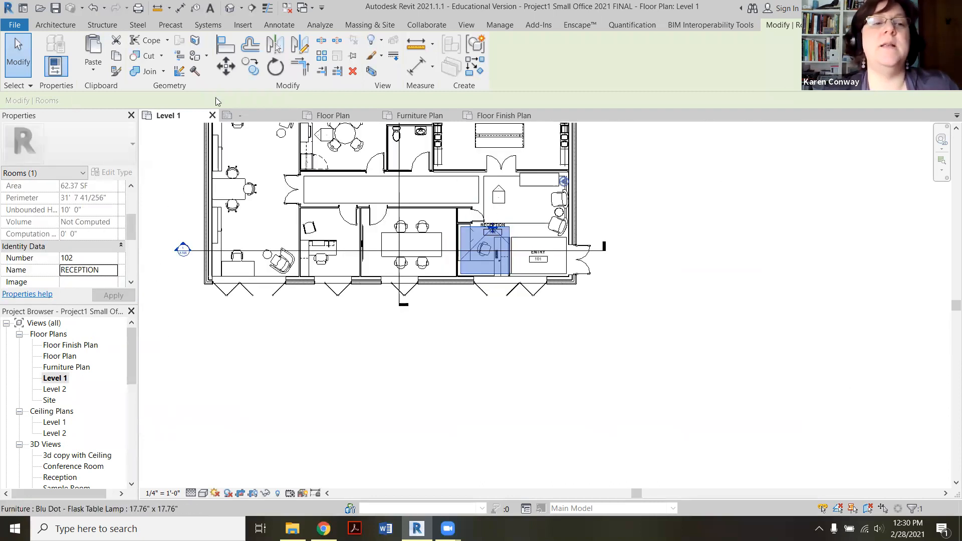
left_click(50, 27)
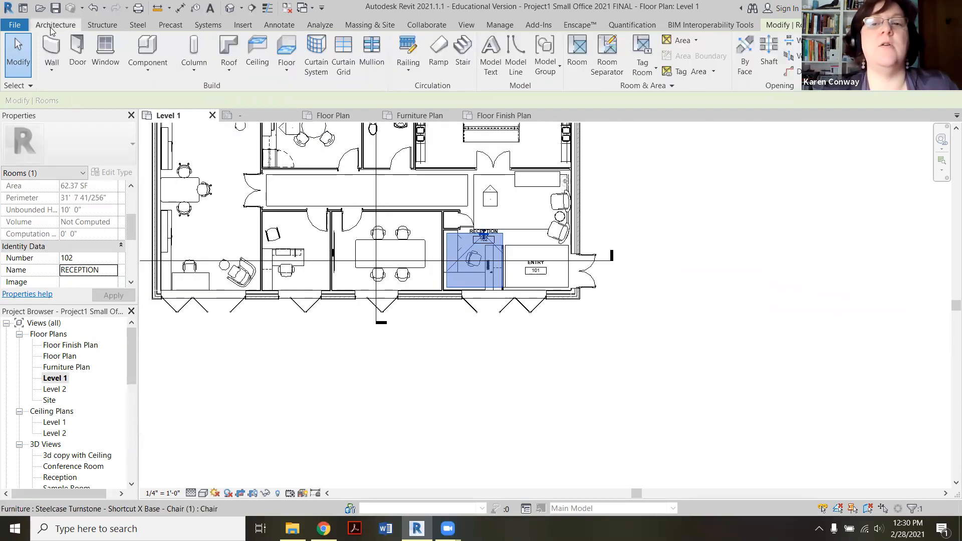
left_click(570, 47)
scroll(523, 190, "up", 3)
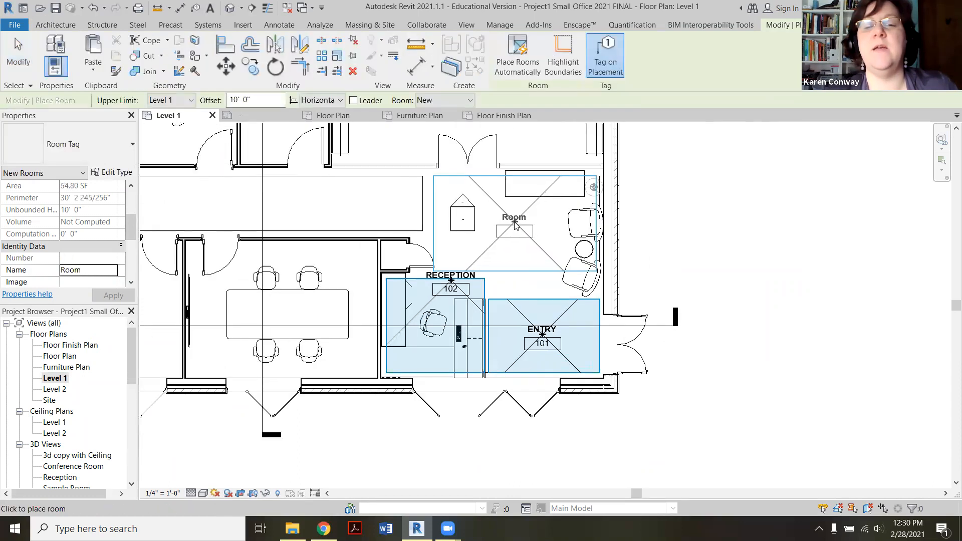
left_click(553, 237)
key("Escape")
key("Escape")
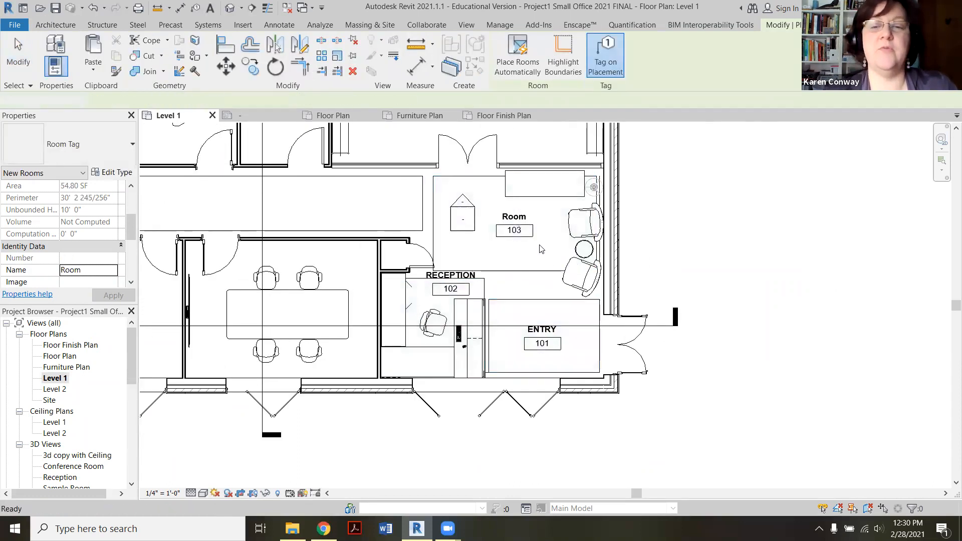
Set the name of the room with the lounge chairs to WAITING.
left_click(536, 245)
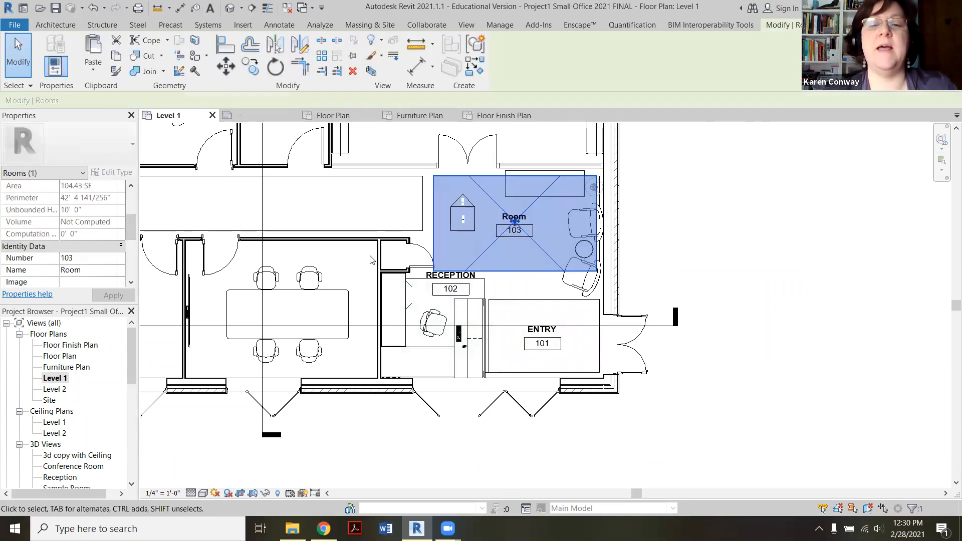
left_click_drag(132, 238, 129, 252)
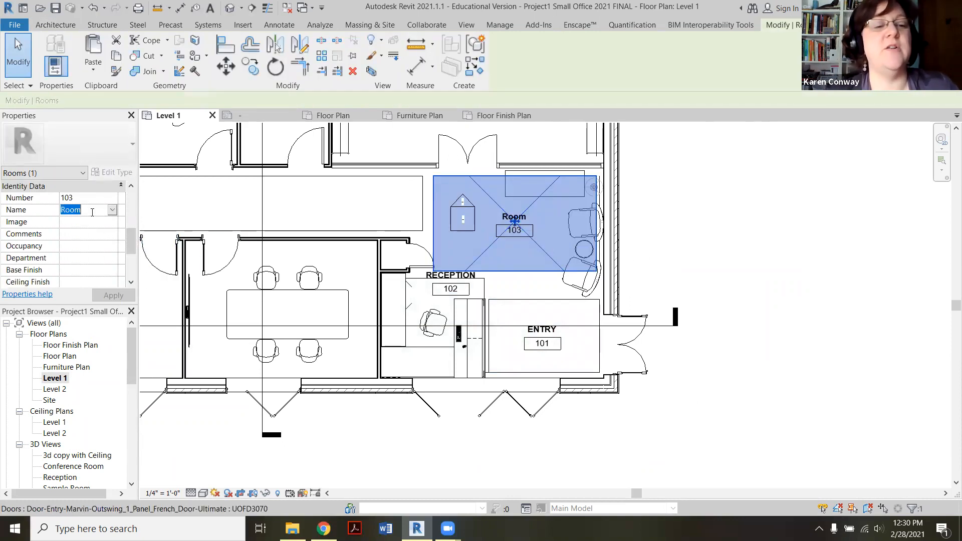
type("wai")
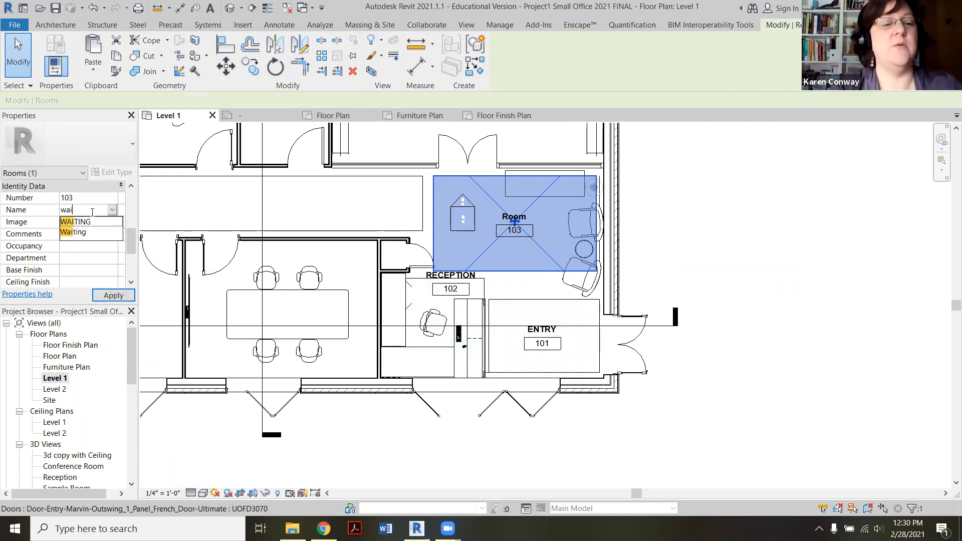
left_click(99, 222)
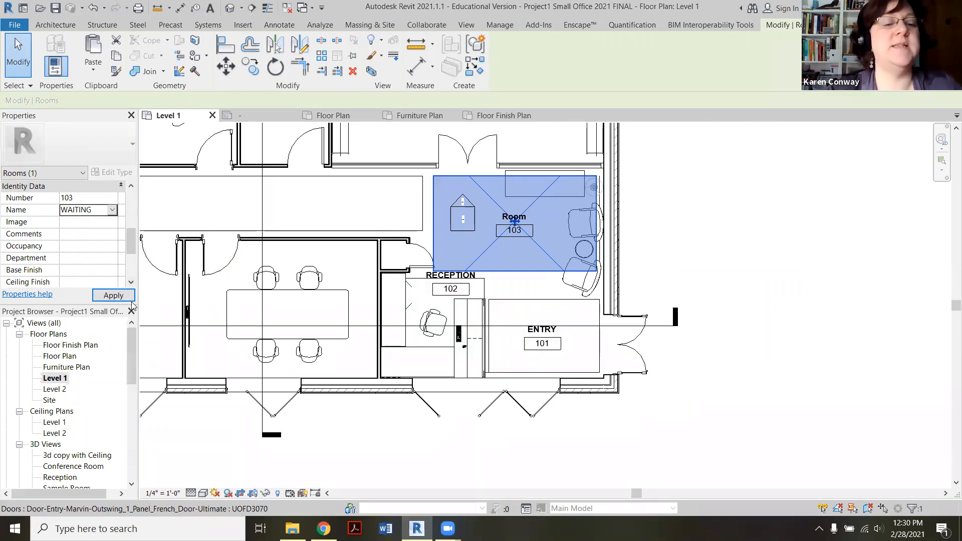
left_click(113, 295)
Place a tagged room inside the long separation boundary along the corridor, with its tag near the middle.
scroll(546, 300, "down", 3)
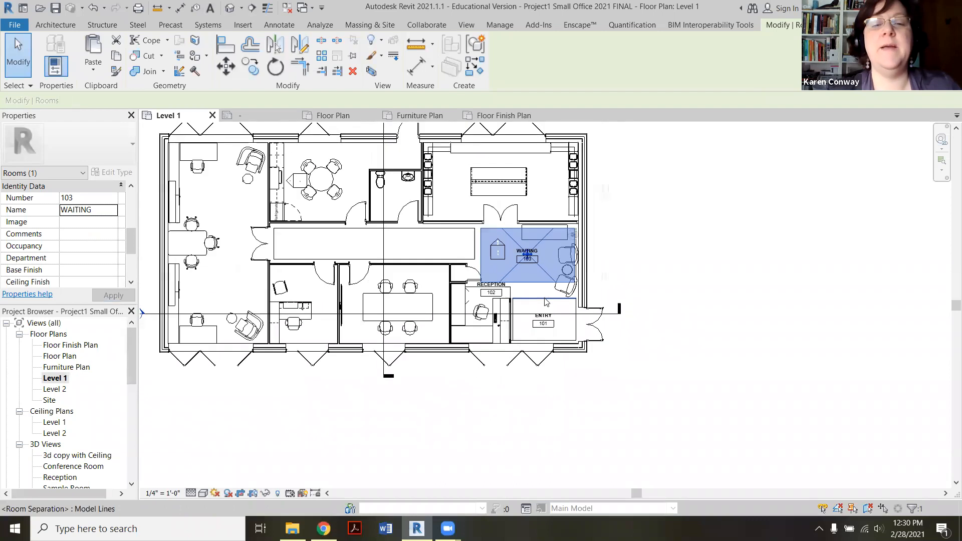
left_click(55, 25)
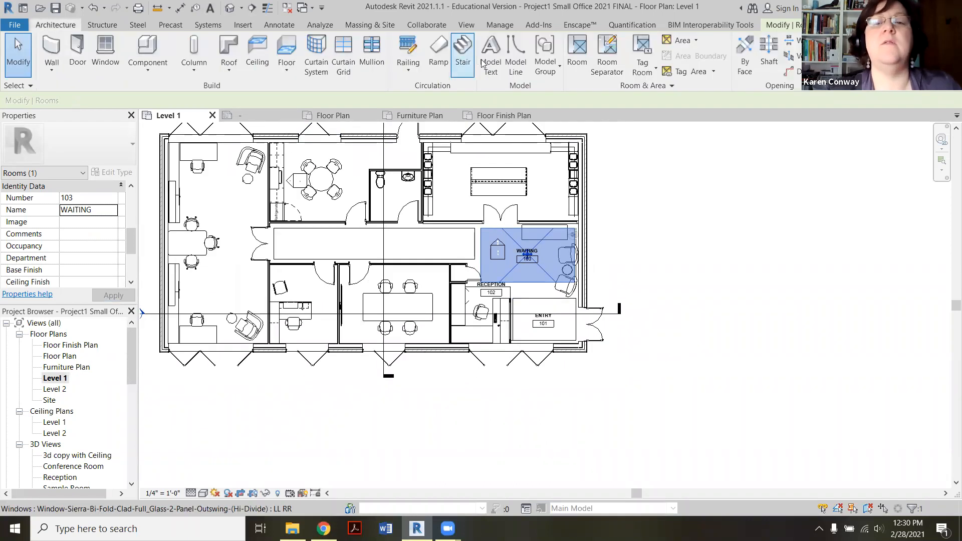
left_click(580, 70)
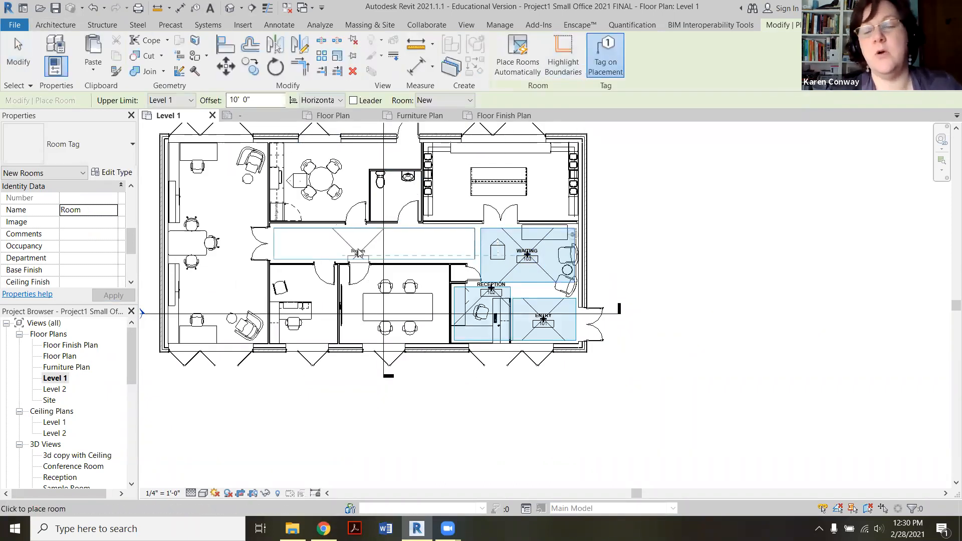
scroll(357, 252, "up", 2)
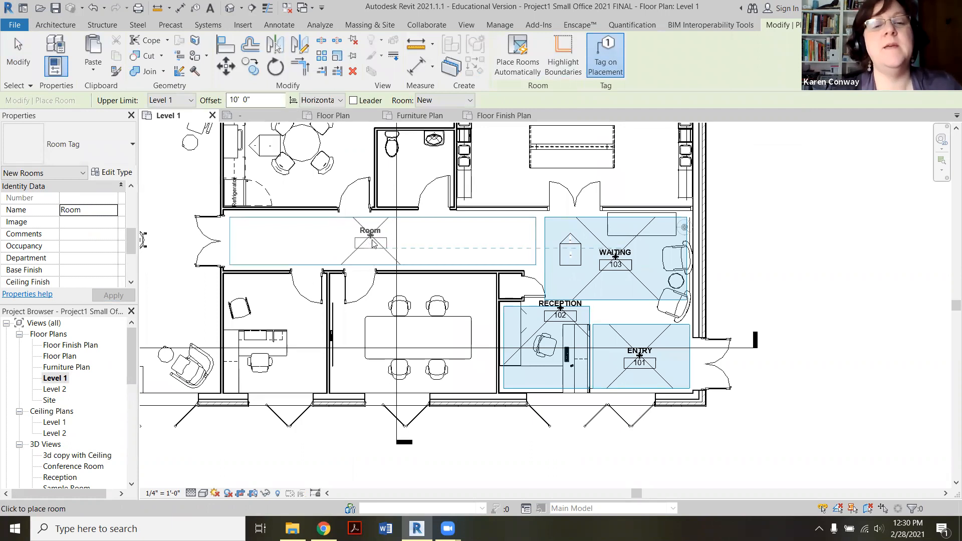
left_click(373, 244)
key("Escape")
key("Escape")
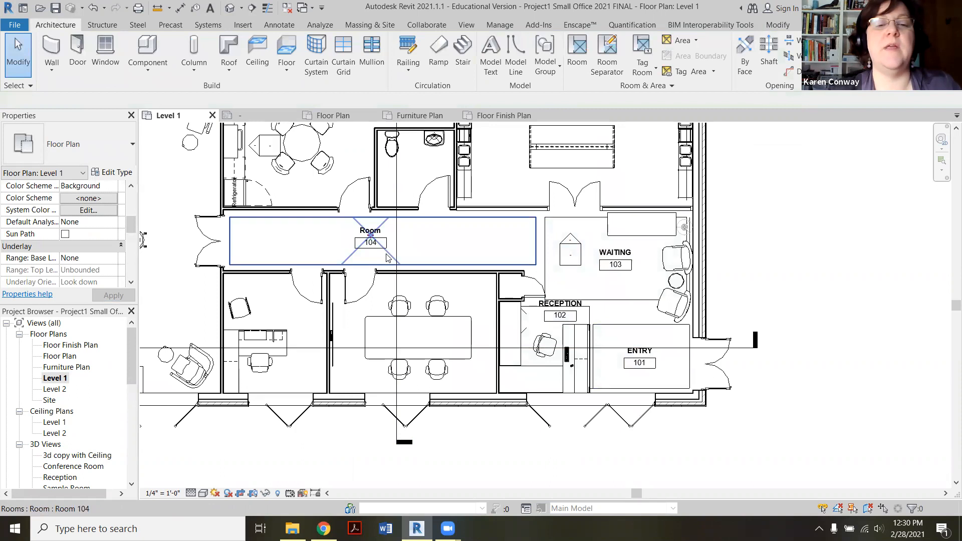
Set the name of the room in the long central passage to CORRIDOR and clear the selection.
left_click(386, 258)
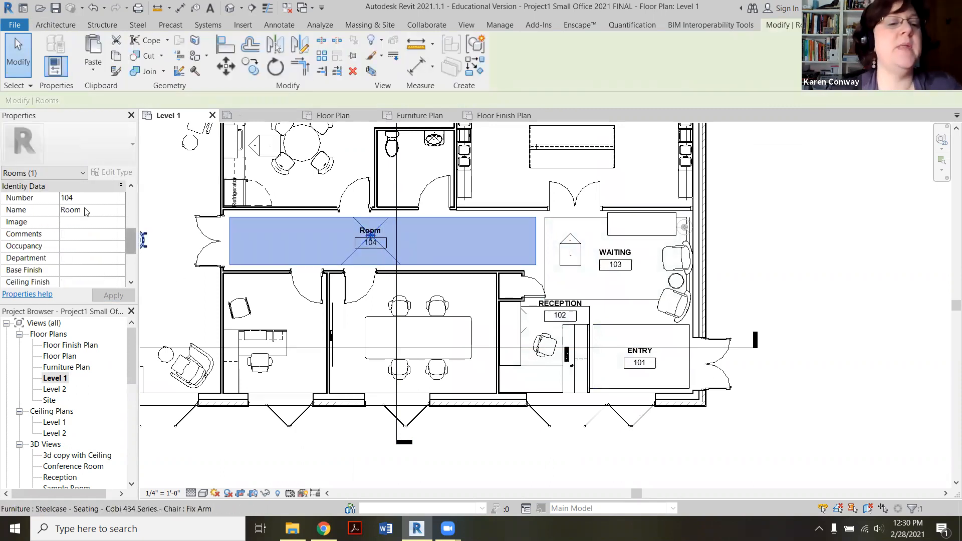
type("C")
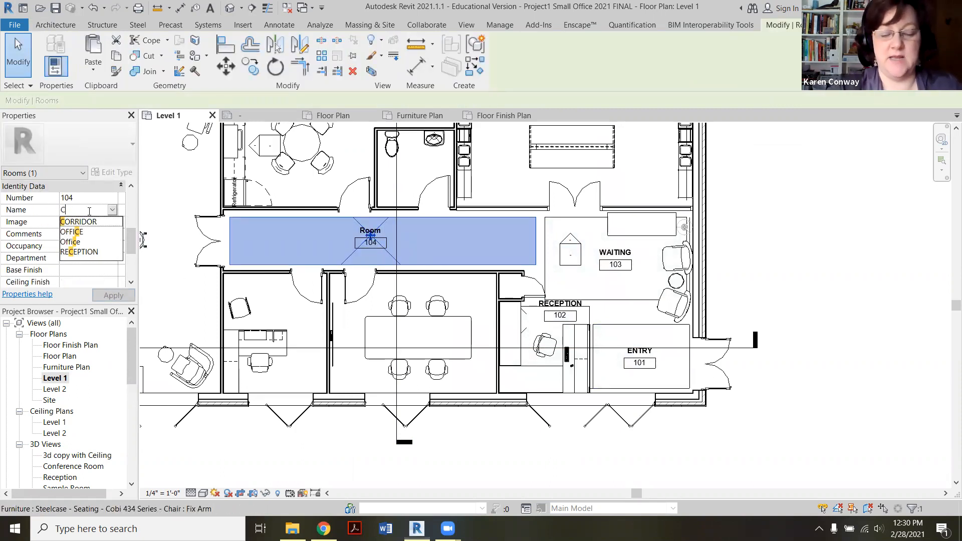
type("o")
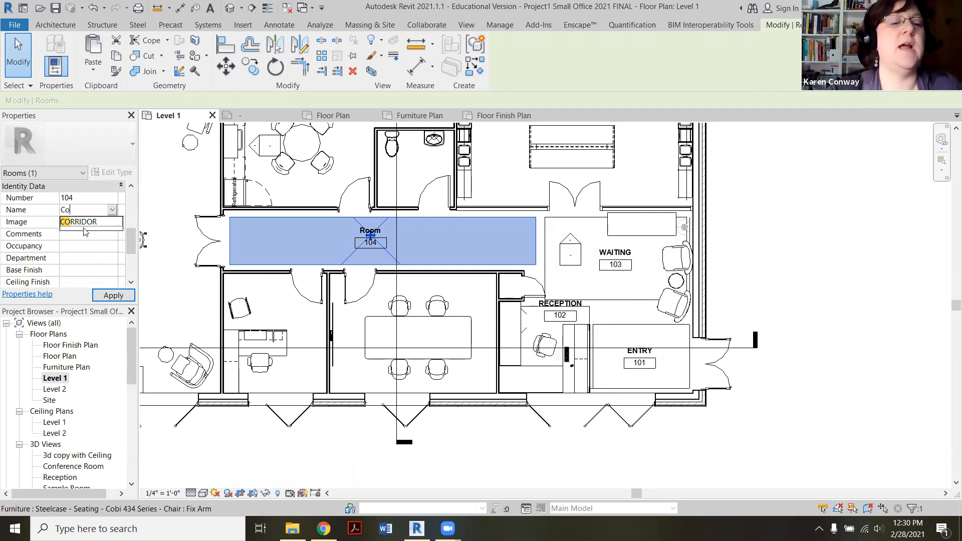
left_click(86, 225)
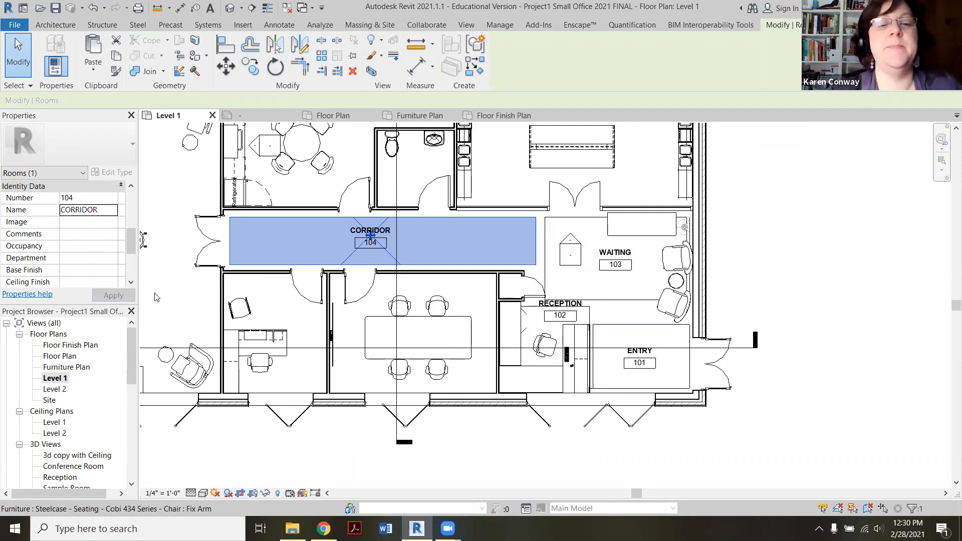
scroll(588, 345, "down", 3)
left_click(771, 316)
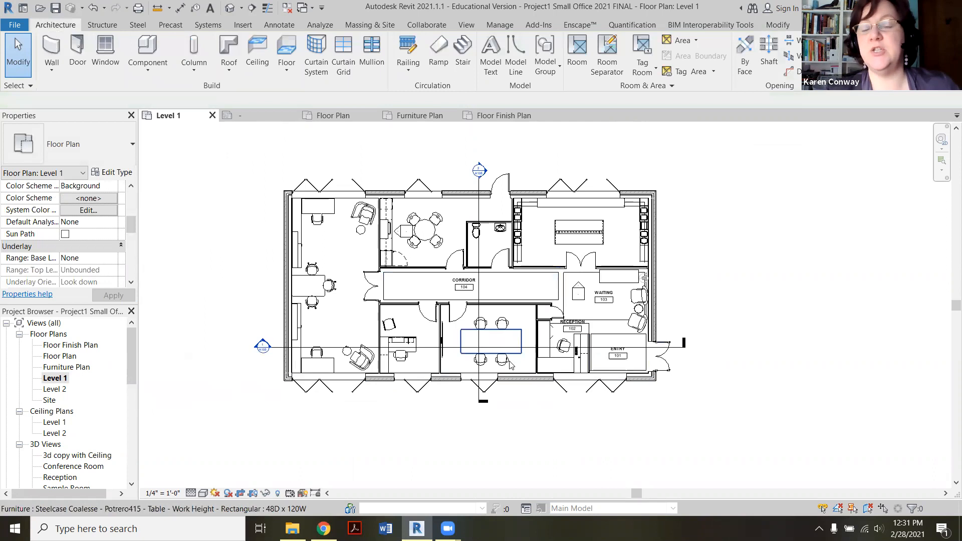
Place a tagged room in the meeting room with the long table and four chairs.
scroll(509, 362, "up", 2)
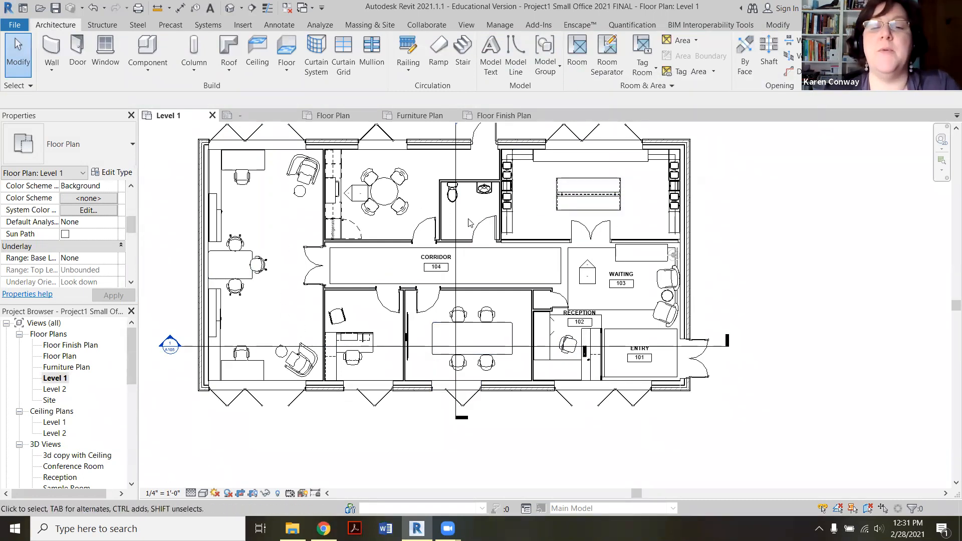
left_click(578, 61)
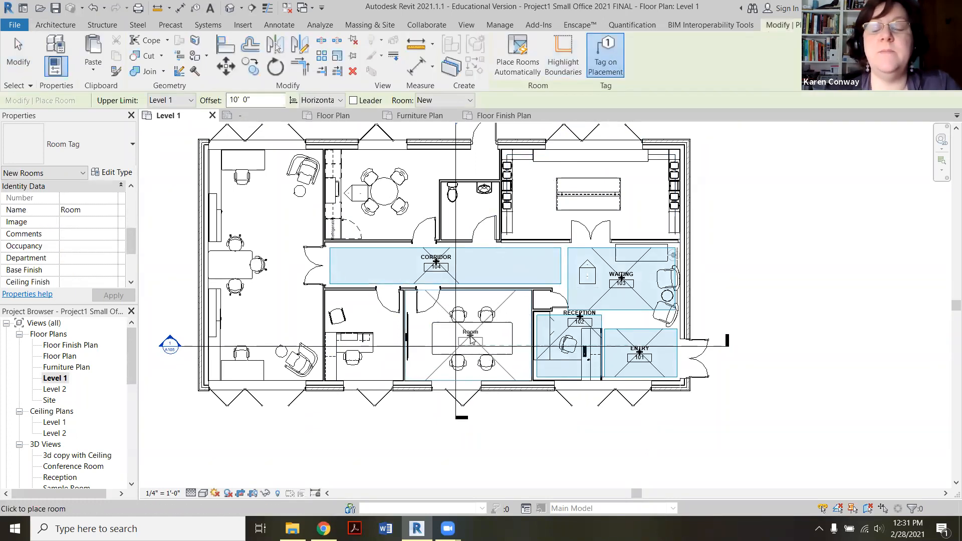
scroll(470, 342, "up", 2)
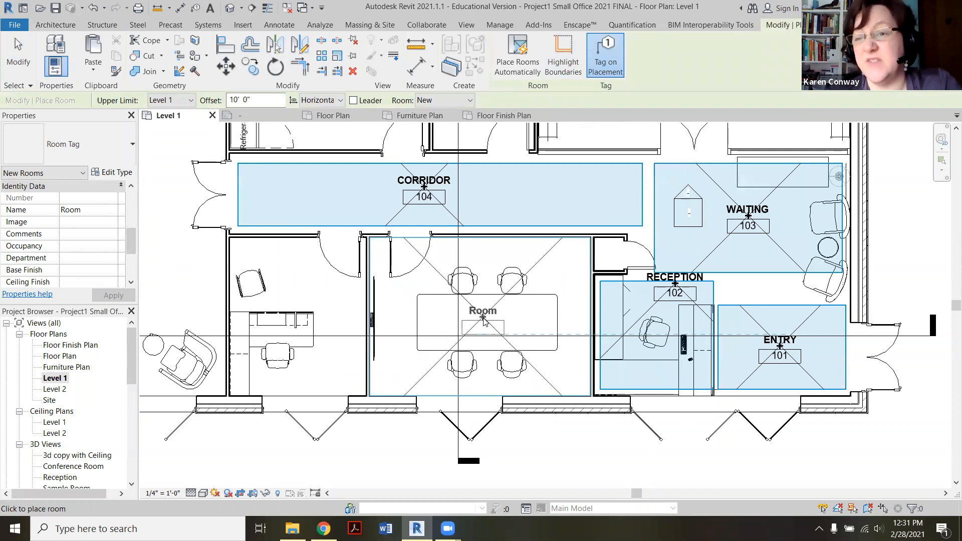
left_click(447, 340)
Place tagged rooms in the small office beside the meeting room and in the large open office at the west end.
scroll(446, 341, "down", 1)
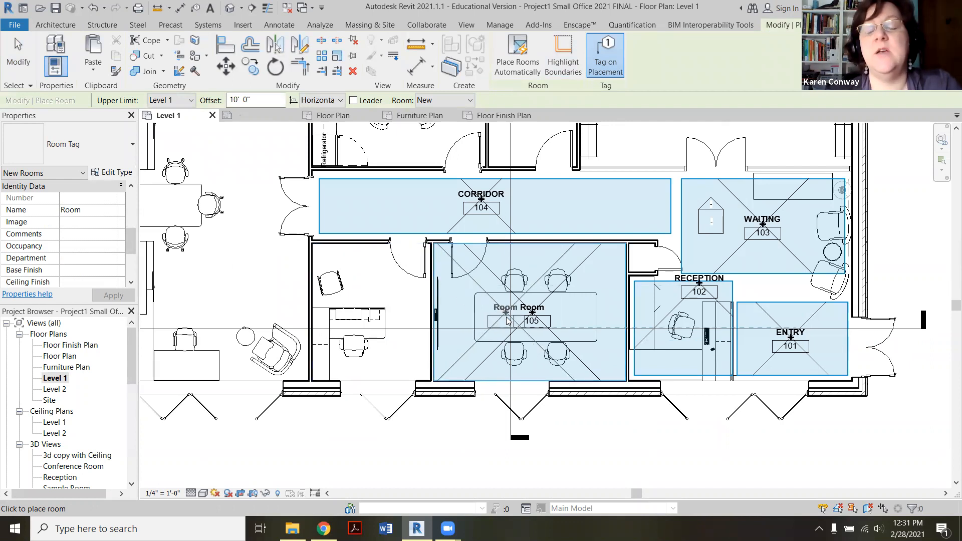
left_click(430, 323)
scroll(432, 323, "down", 2)
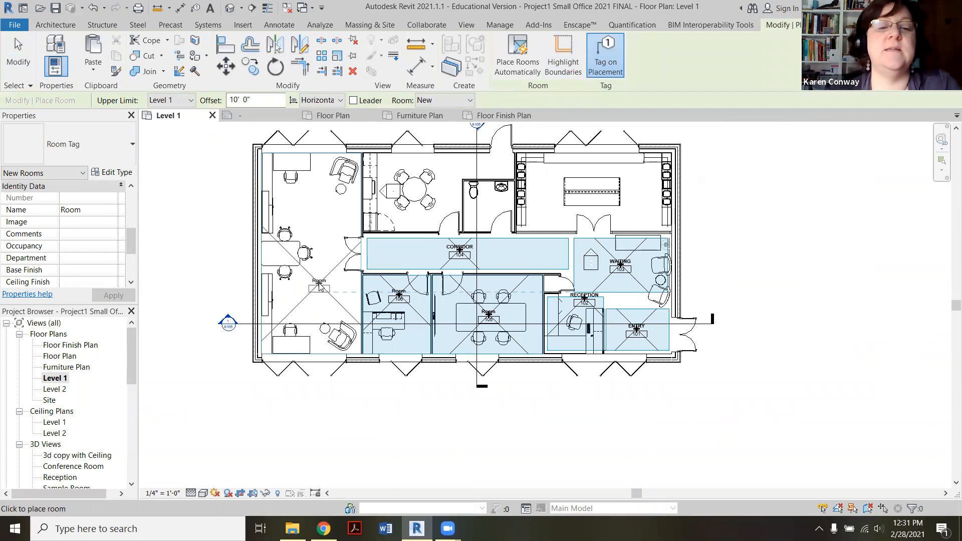
left_click(319, 287)
Place tagged rooms in the room with the round table and refrigerator and in the adjoining restroom.
scroll(433, 186, "up", 2)
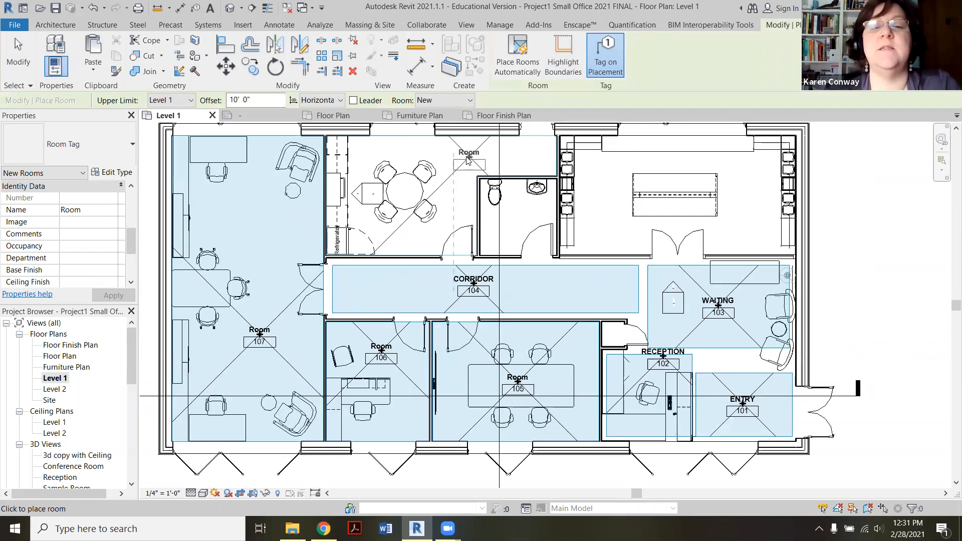
left_click(462, 159)
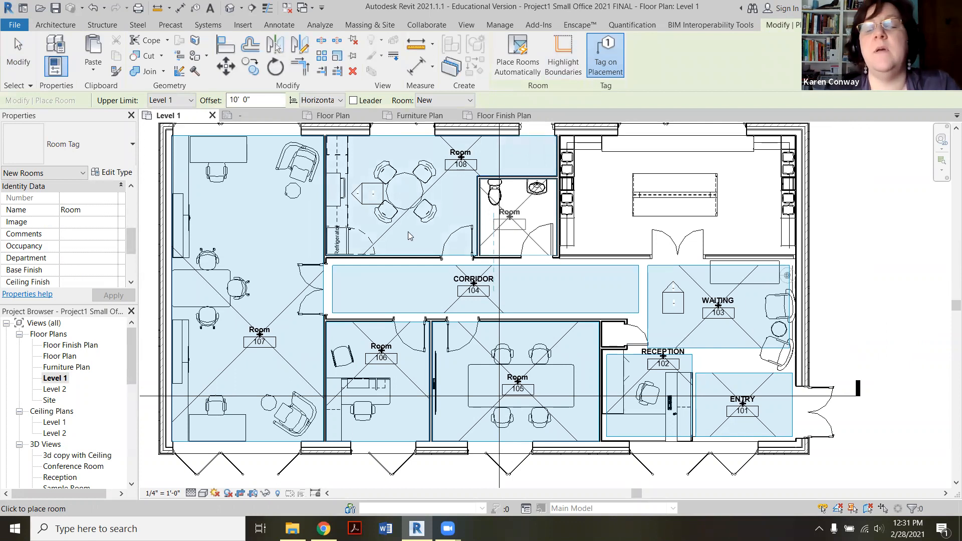
left_click(510, 216)
Place a tagged room in the northeast room with the central island, behind the double doors off the waiting area.
scroll(410, 232, "down", 2)
scroll(696, 215, "up", 1)
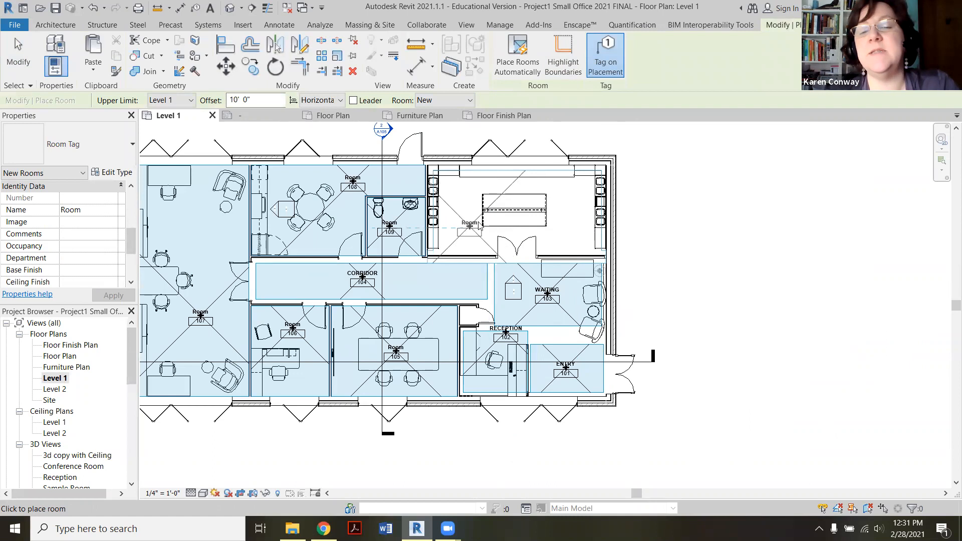
scroll(479, 224, "up", 2)
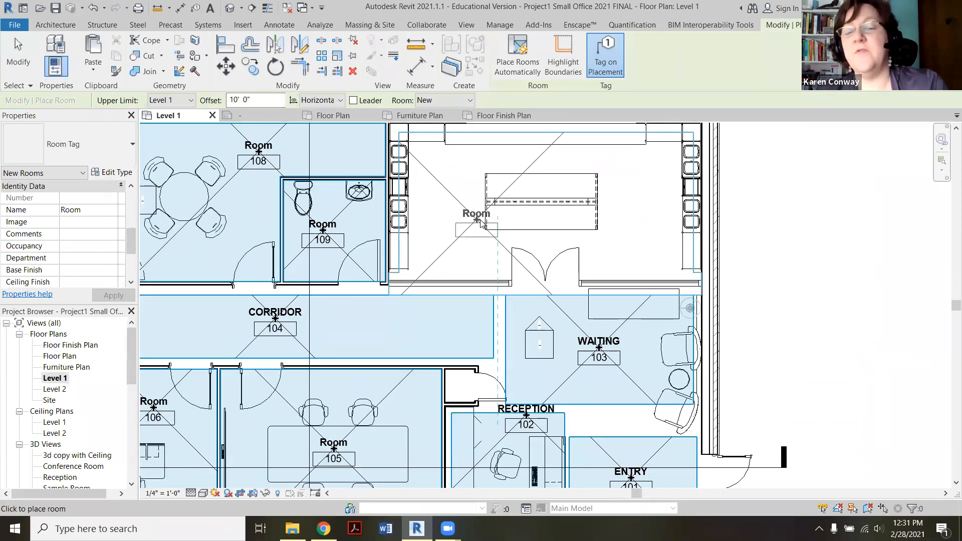
scroll(480, 221, "down", 1)
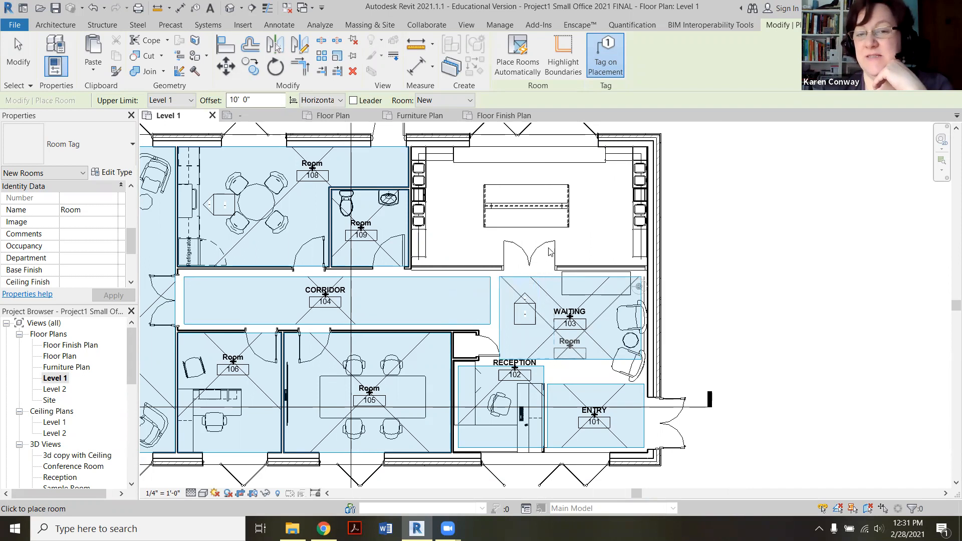
left_click(464, 220)
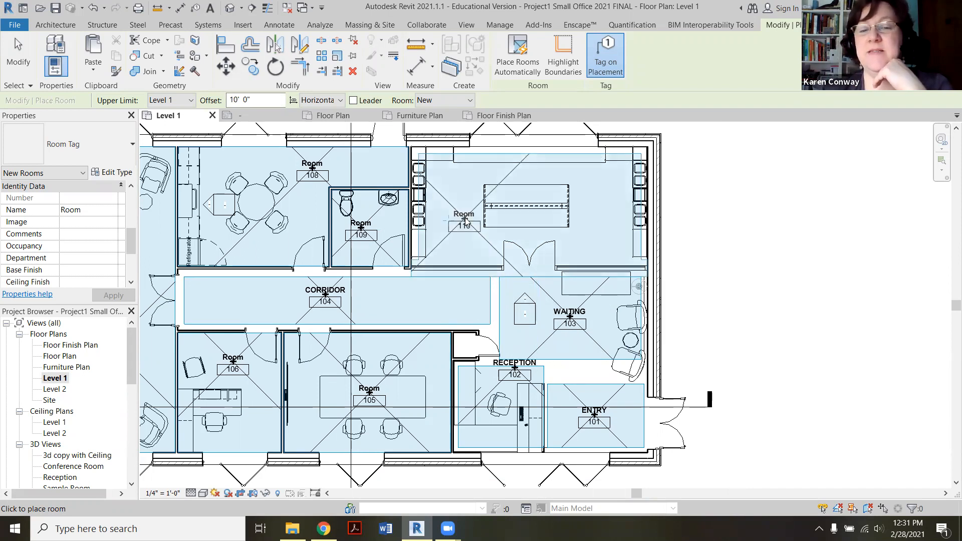
scroll(541, 266, "up", 2)
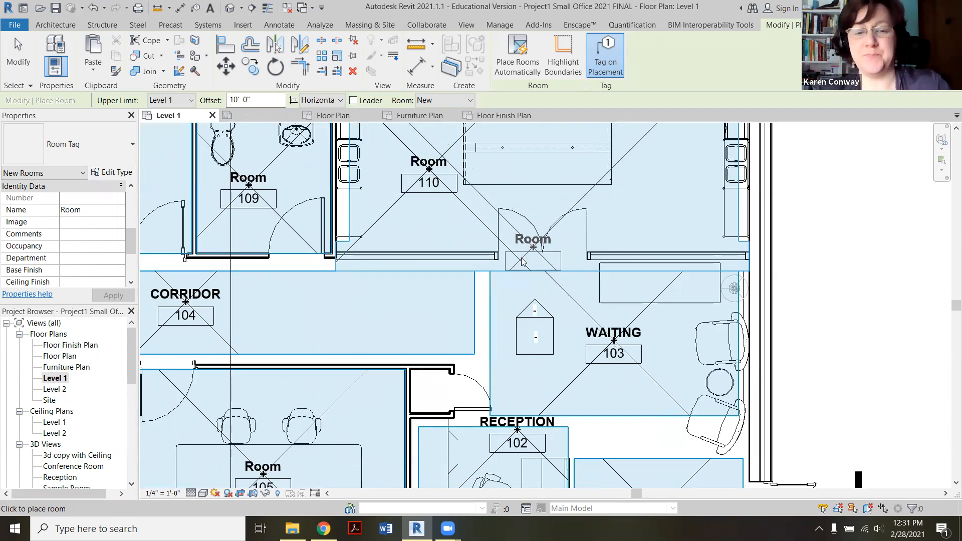
Examine the placed rooms around the sample area, corridor and waiting area, and end room placement.
scroll(548, 265, "down", 1)
scroll(551, 263, "down", 3)
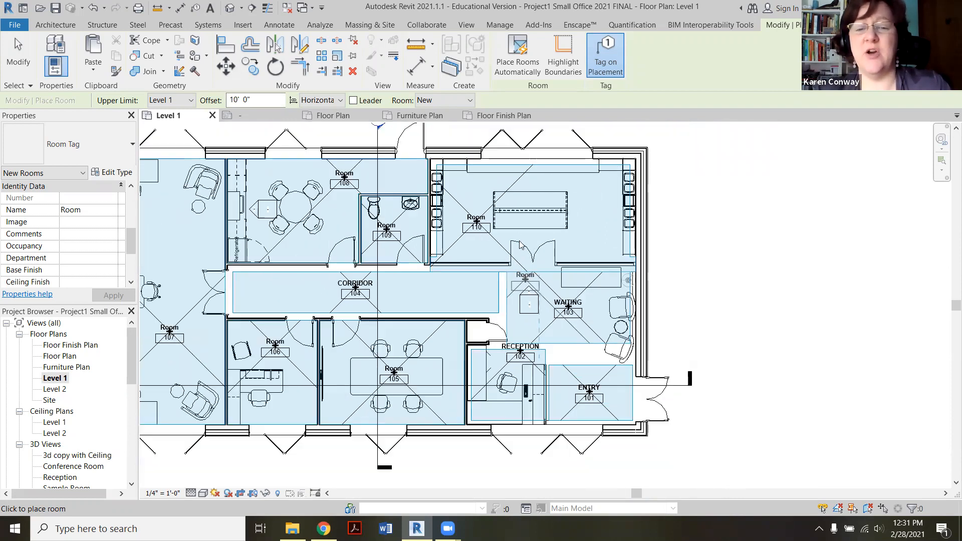
scroll(492, 256, "up", 2)
scroll(492, 257, "up", 1)
scroll(501, 258, "down", 3)
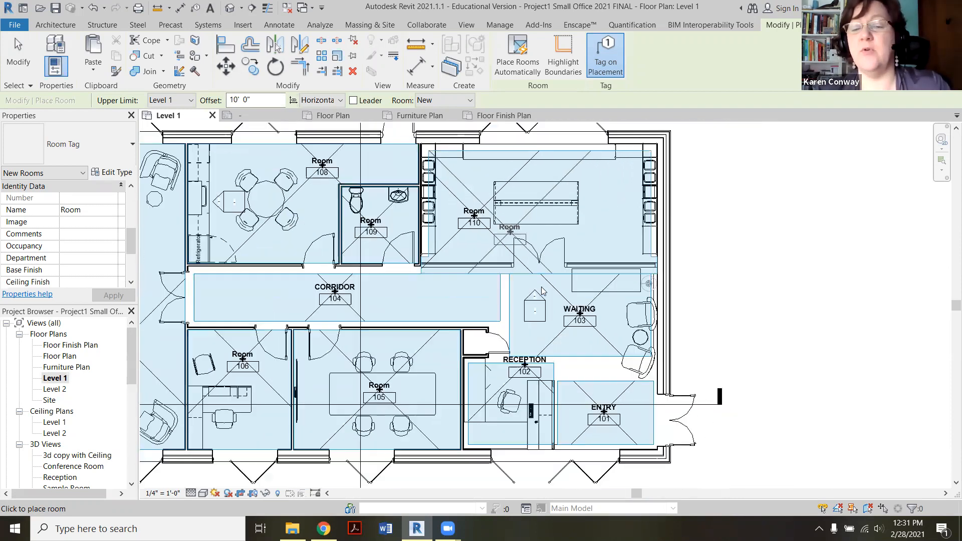
scroll(525, 260, "up", 2)
key("Escape")
key("Escape")
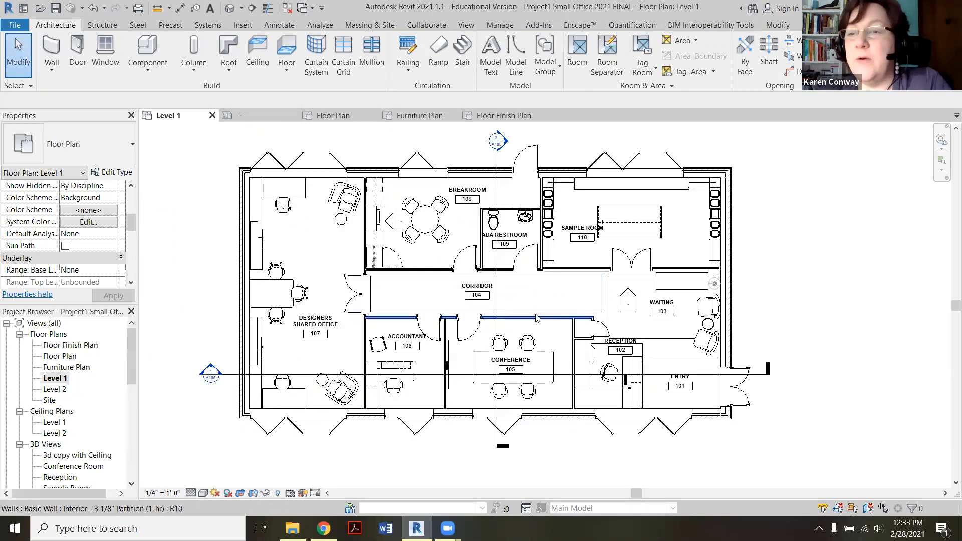
Shift the ADA Restroom tag slightly southeast so its name sits clear of the restroom's west wall.
scroll(550, 401, "up", 2)
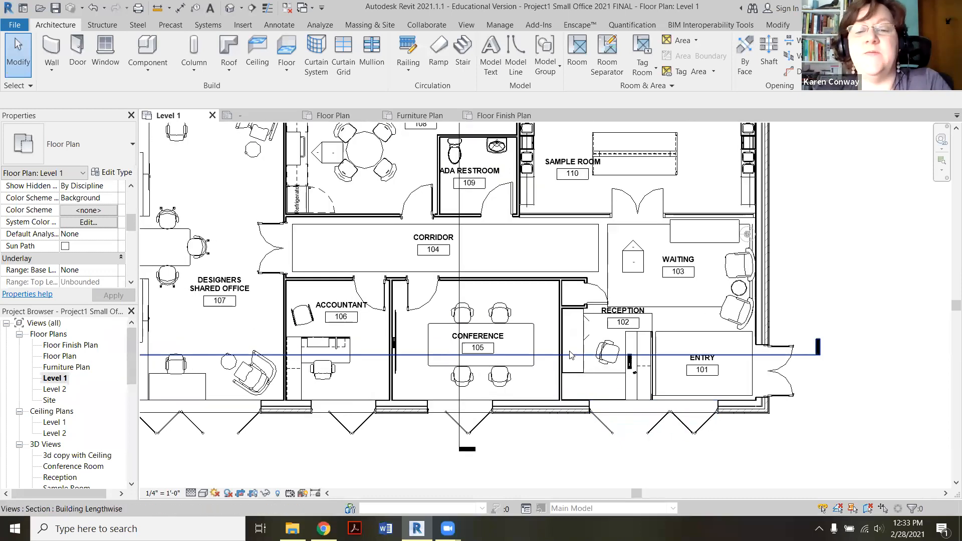
scroll(565, 377, "down", 1)
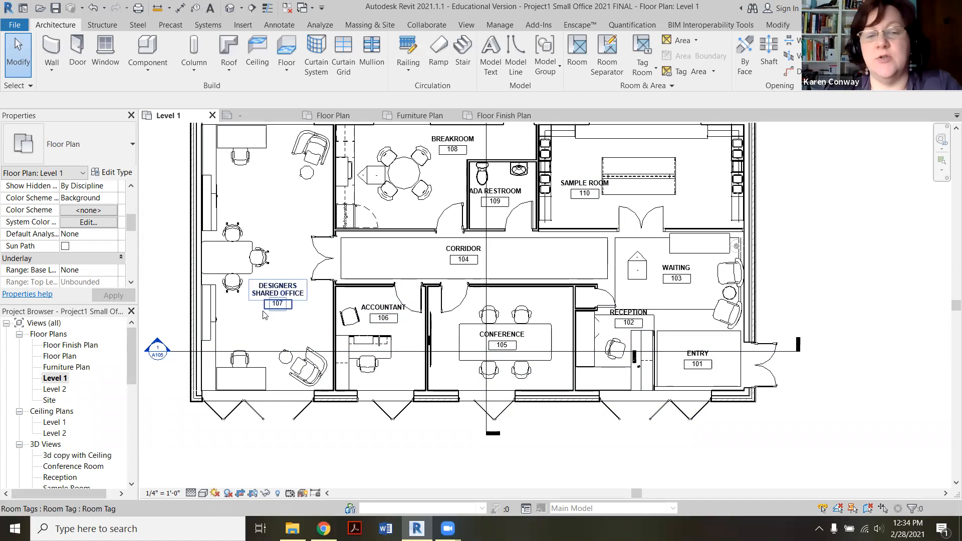
scroll(262, 313, "down", 3)
scroll(387, 242, "up", 3)
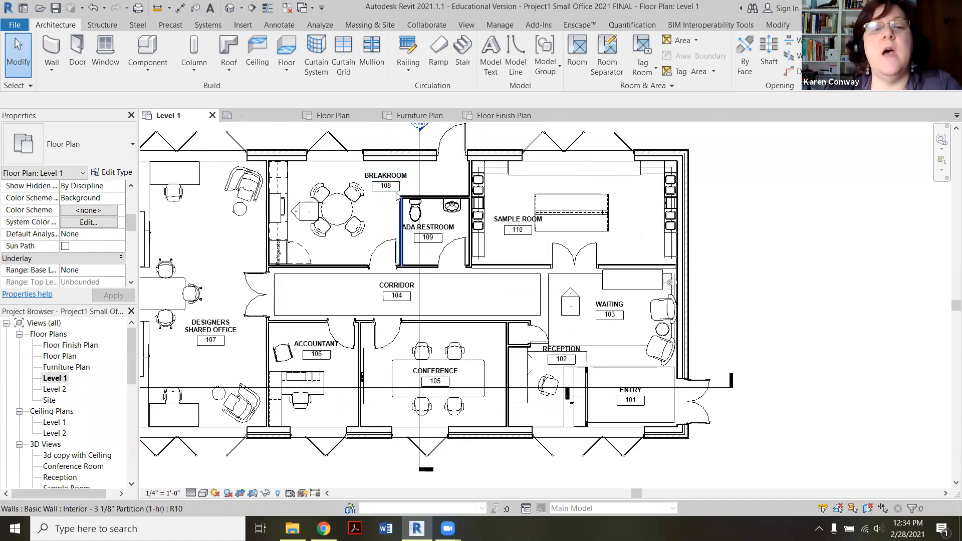
scroll(397, 180, "up", 1)
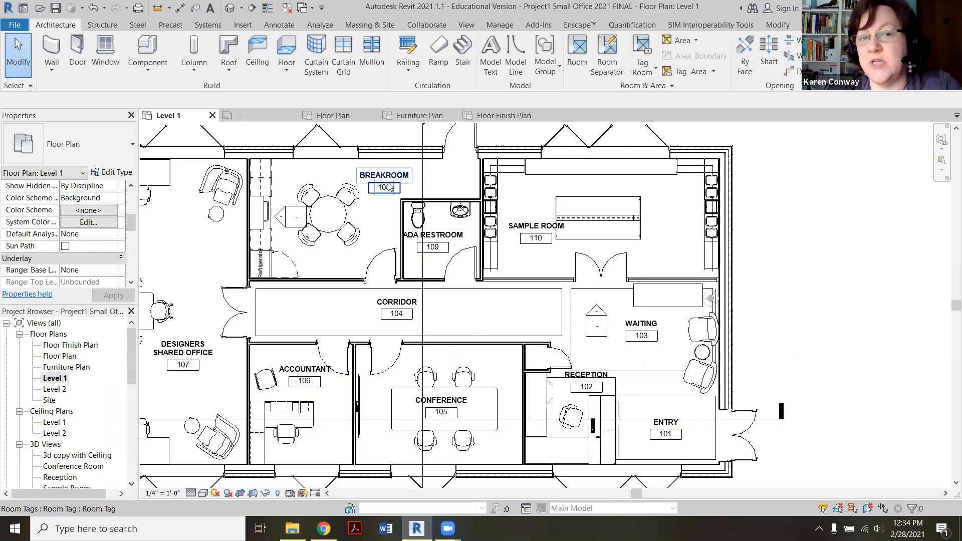
scroll(390, 187, "down", 1)
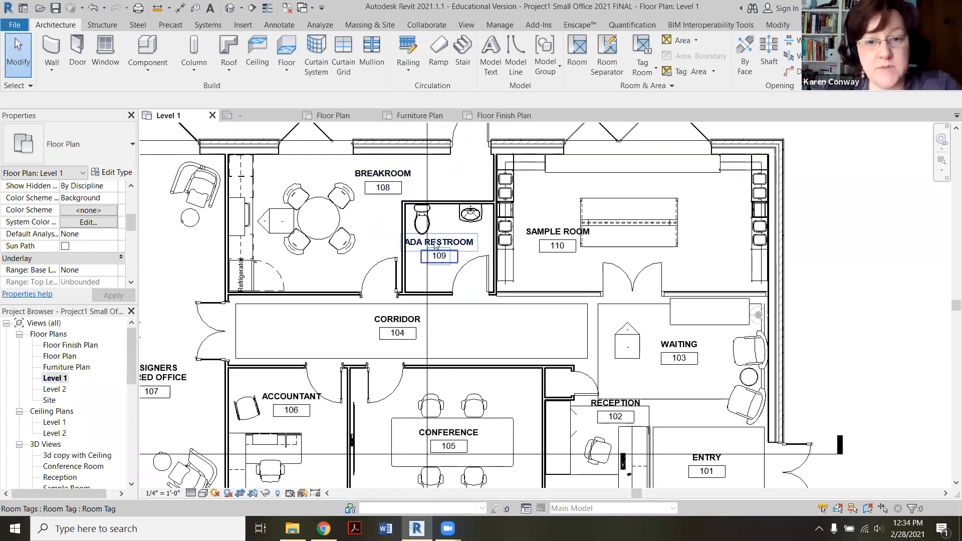
scroll(447, 245, "up", 1)
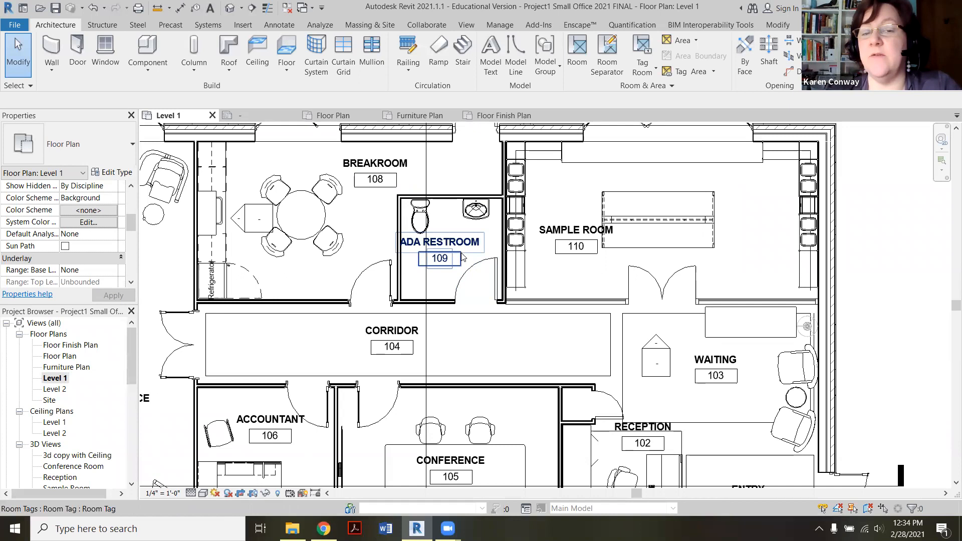
scroll(484, 257, "up", 2)
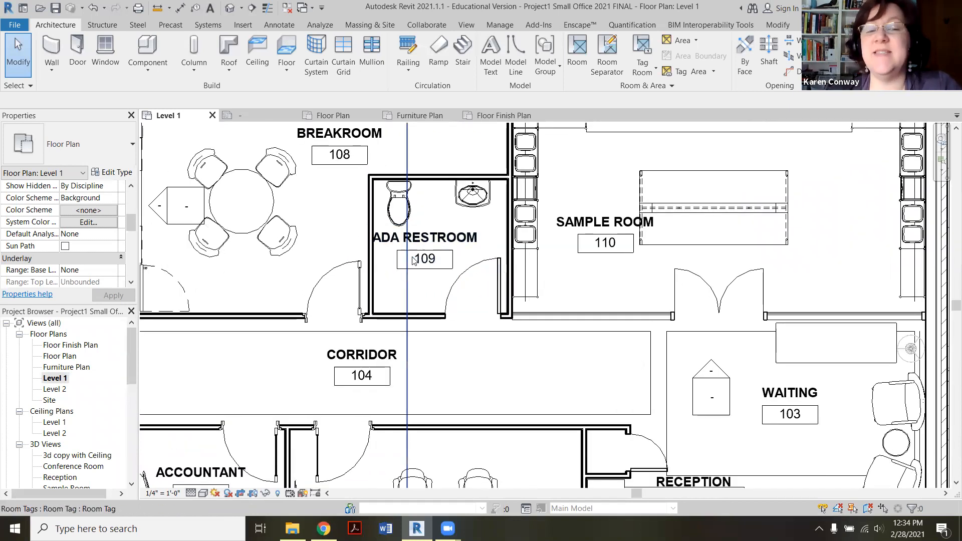
left_click(450, 256)
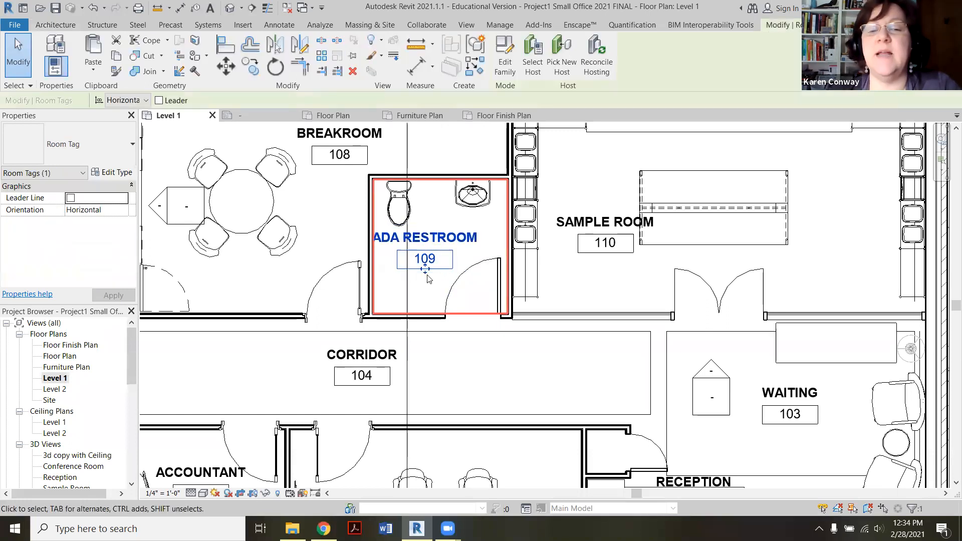
left_click_drag(424, 270, 435, 278)
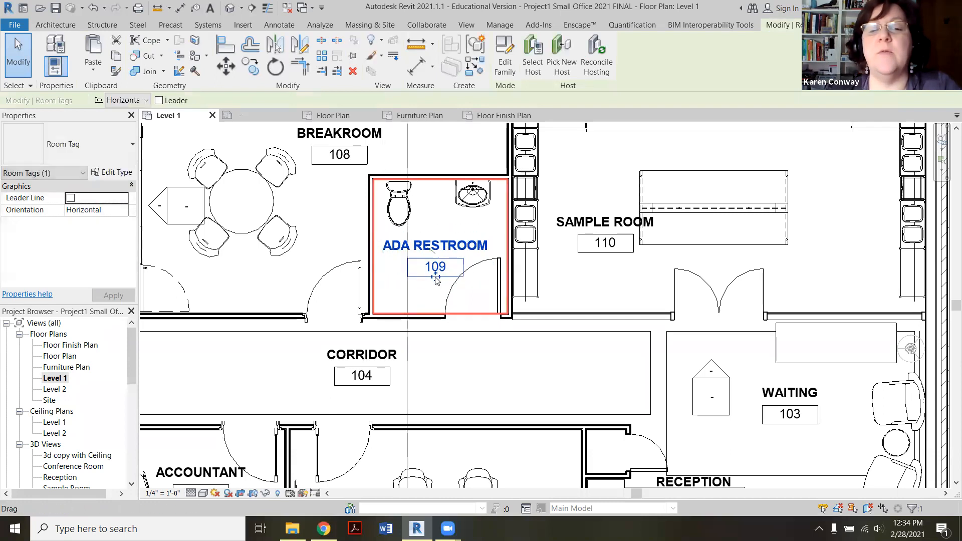
left_click(499, 378)
Move the Sample Room tag south toward the curtain wall so its name clears the central island.
scroll(333, 256, "down", 1)
scroll(404, 262, "down", 3)
scroll(521, 263, "up", 4)
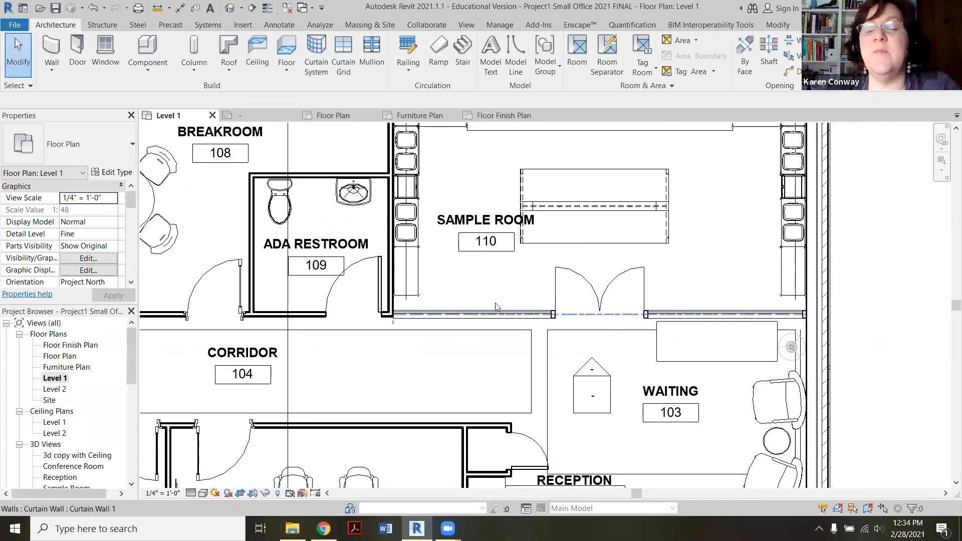
left_click(494, 250)
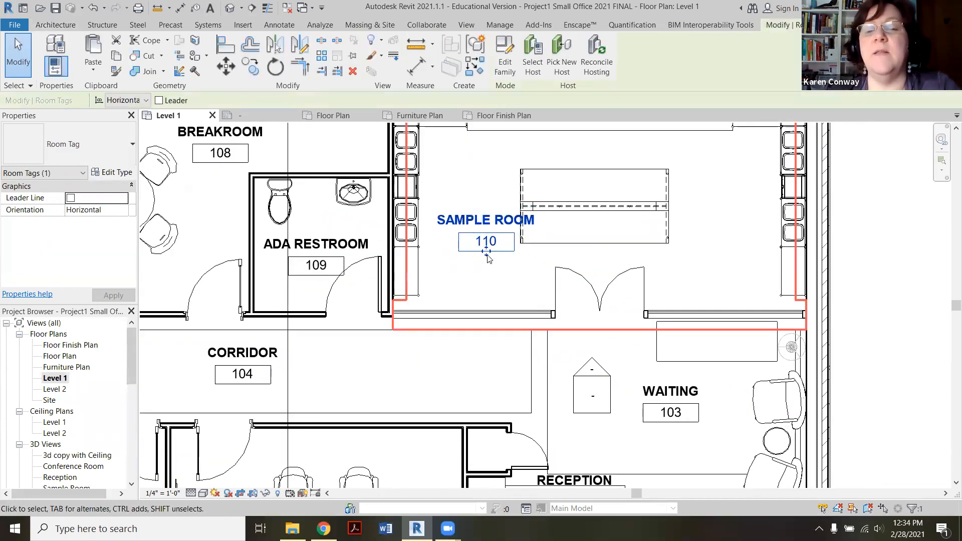
left_click_drag(486, 254, 477, 288)
left_click(490, 386)
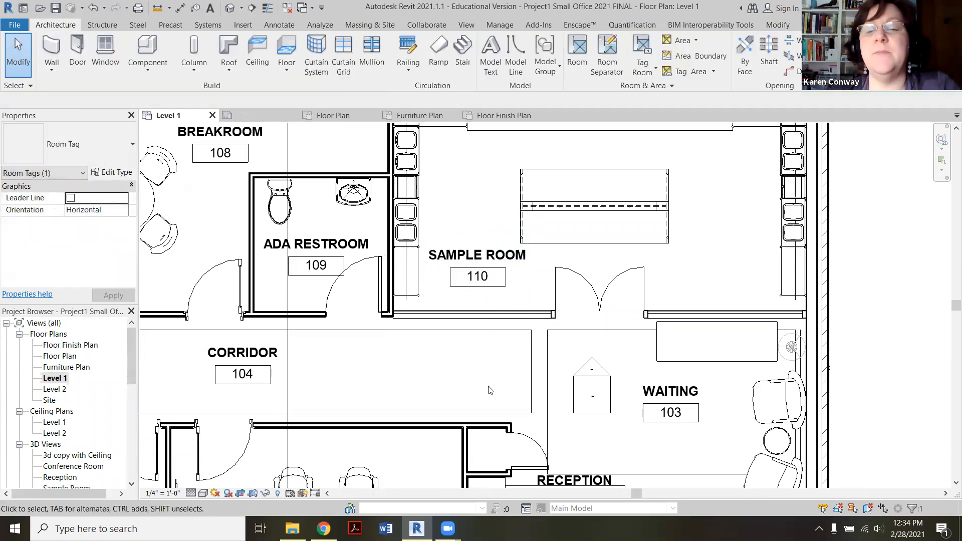
Hide the whole room separation line category in the Level 1 view, starting from the corridor's upper separation line.
scroll(455, 306, "down", 2)
scroll(455, 305, "down", 1)
scroll(464, 251, "down", 4)
scroll(522, 321, "up", 3)
scroll(537, 273, "down", 2)
scroll(392, 361, "up", 2)
scroll(438, 346, "down", 2)
scroll(248, 308, "up", 2)
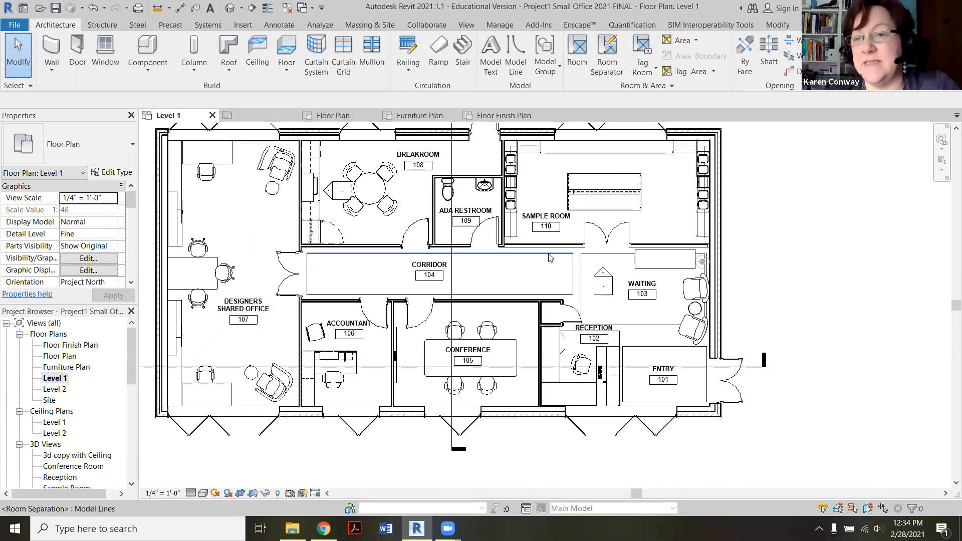
scroll(406, 258, "down", 2)
scroll(558, 279, "up", 2)
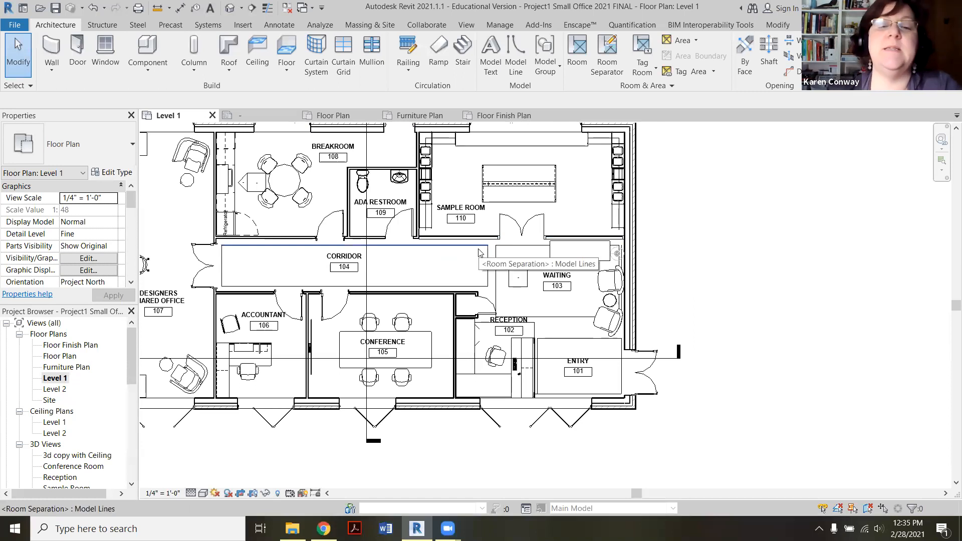
left_click(479, 253)
right_click(479, 253)
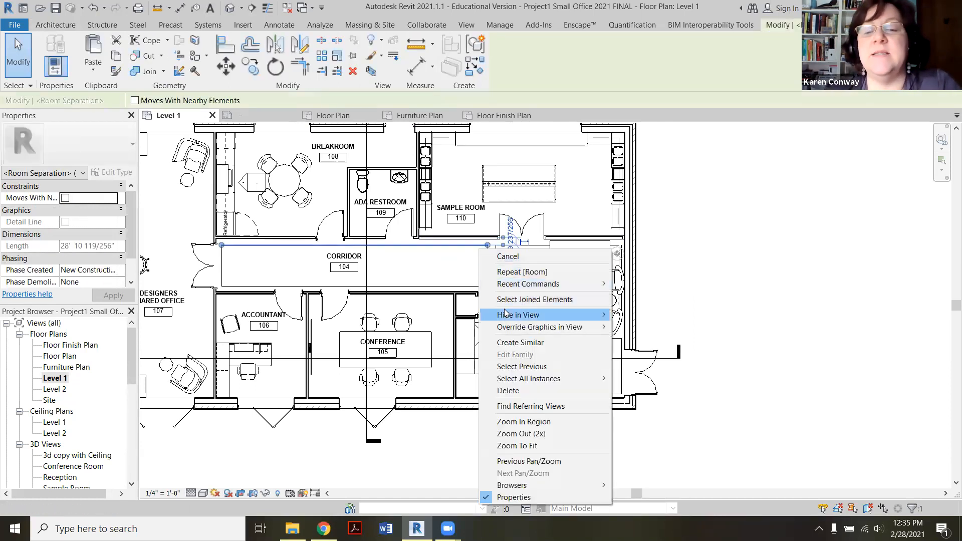
mouse_move(546, 315)
left_click(637, 327)
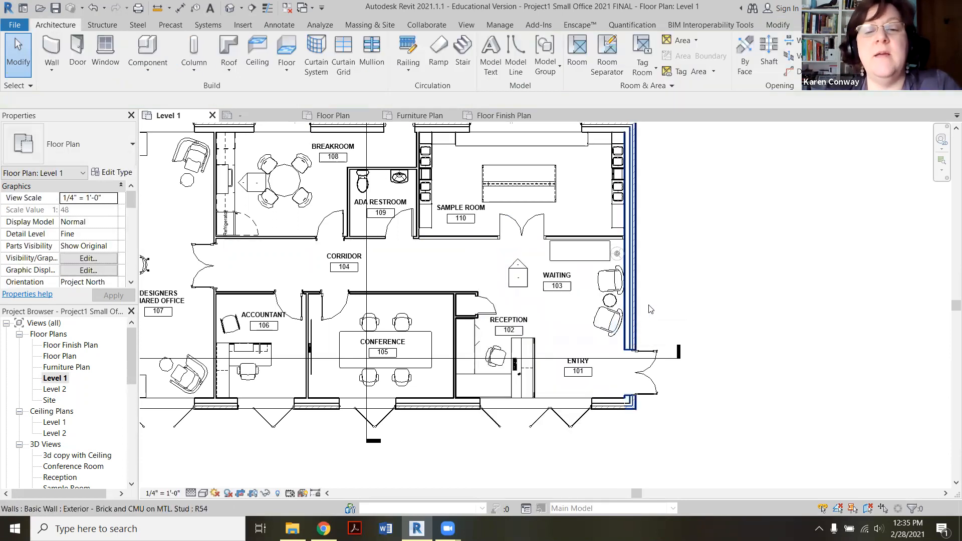
Open the Floor Plan view, turn off Reveal Hidden Elements there, and return to the Level 1 plan.
scroll(691, 300, "down", 2)
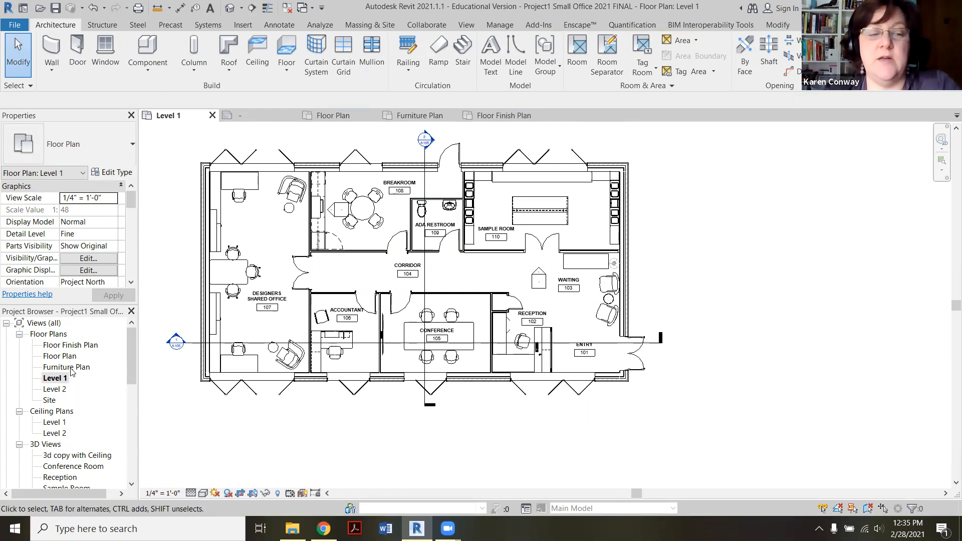
double_click(60, 356)
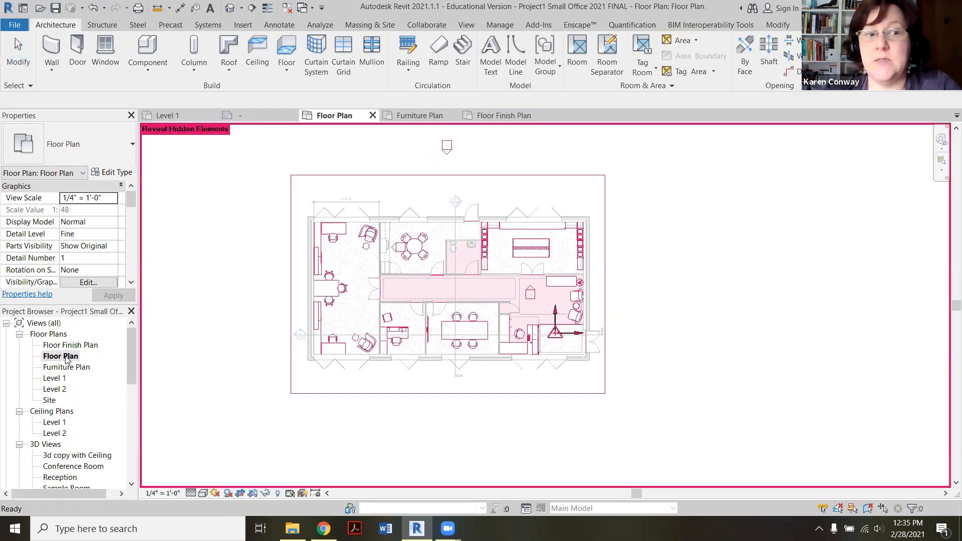
left_click(276, 493)
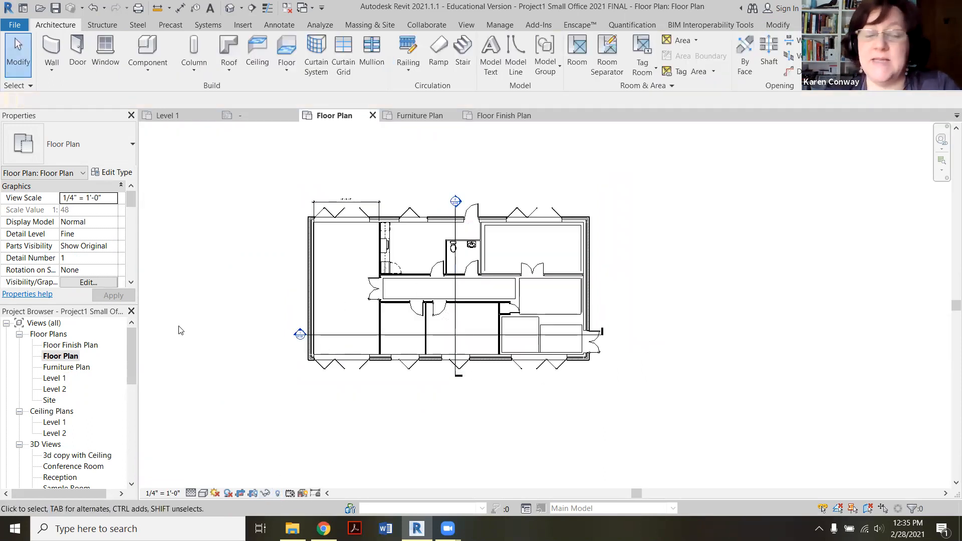
double_click(62, 379)
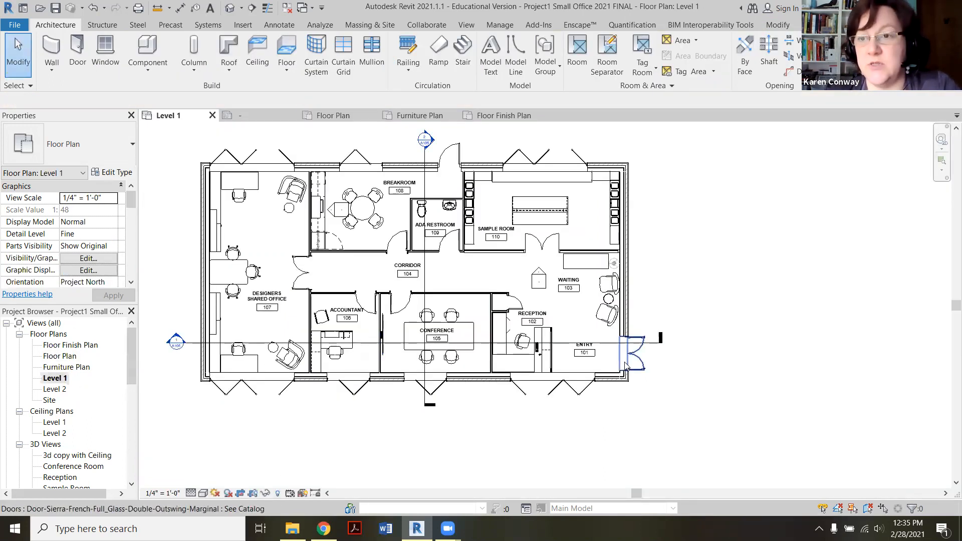